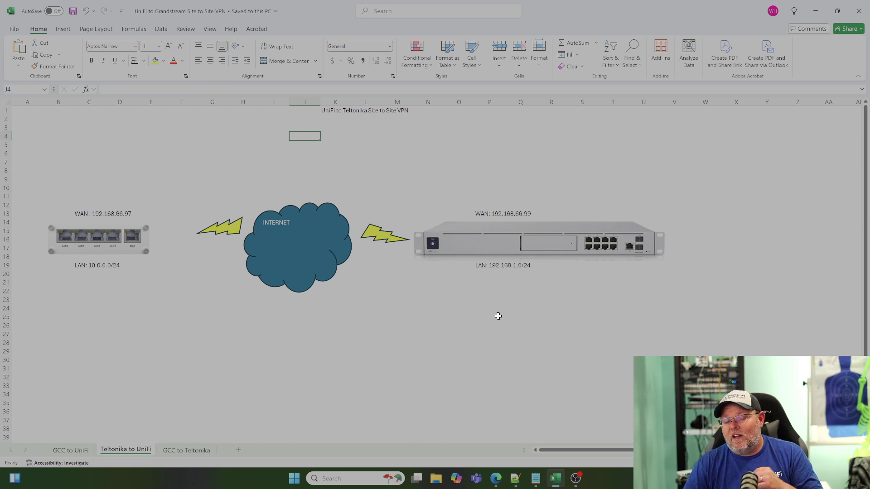
Minimize the VPN diagram workbook to reveal the Teltonika and UniFi router pages
left_click(556, 479)
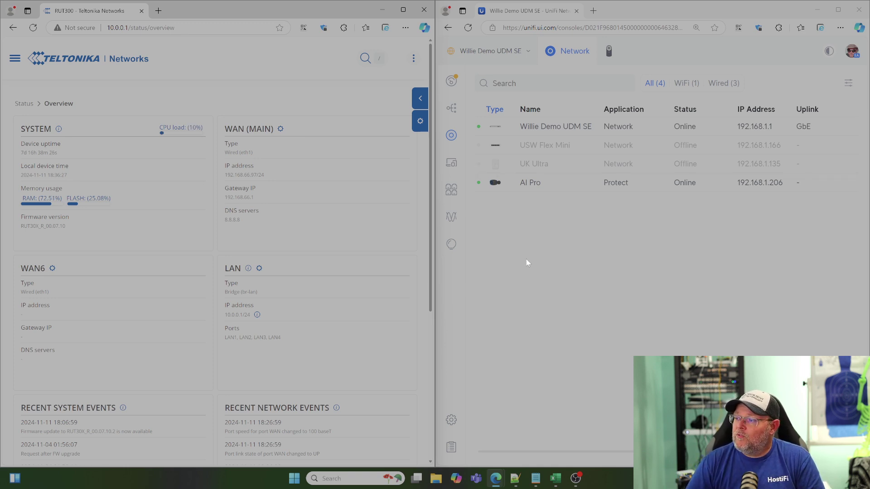
Start a new IPsec site-to-site VPN from UniFi's VPN settings
left_click(451, 419)
left_click(479, 80)
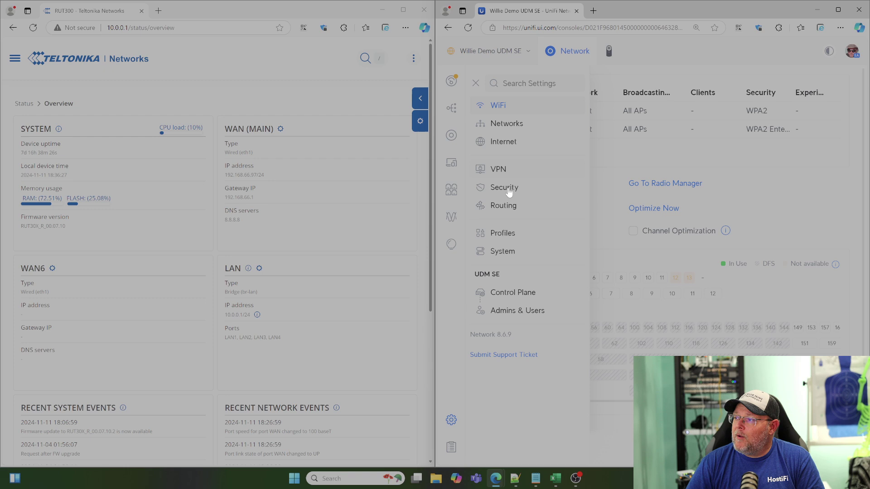
left_click(500, 171)
left_click(702, 86)
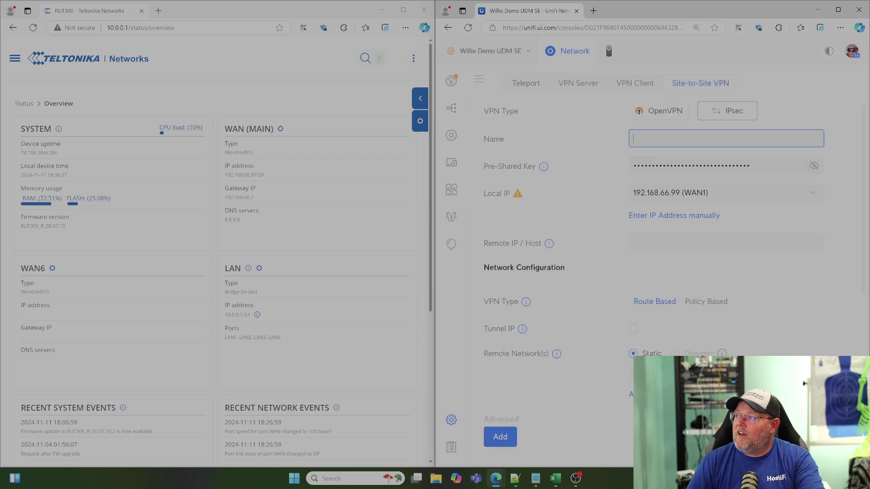
Name the VPN 'To Teltonika' and enter its pre-shared key
left_click(666, 143)
type("To T")
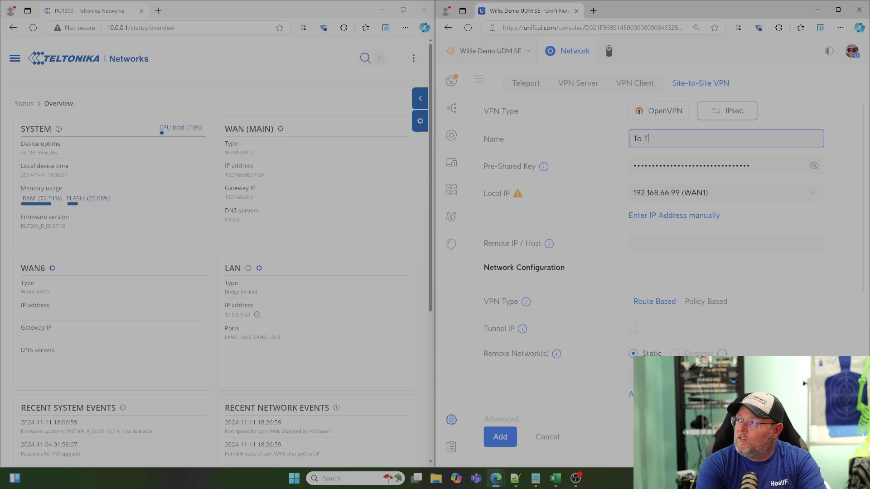
type("elt")
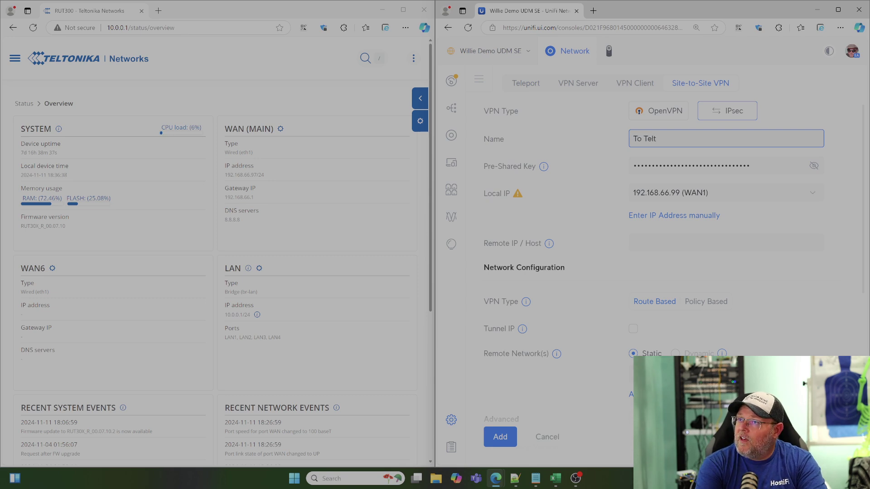
type("onika")
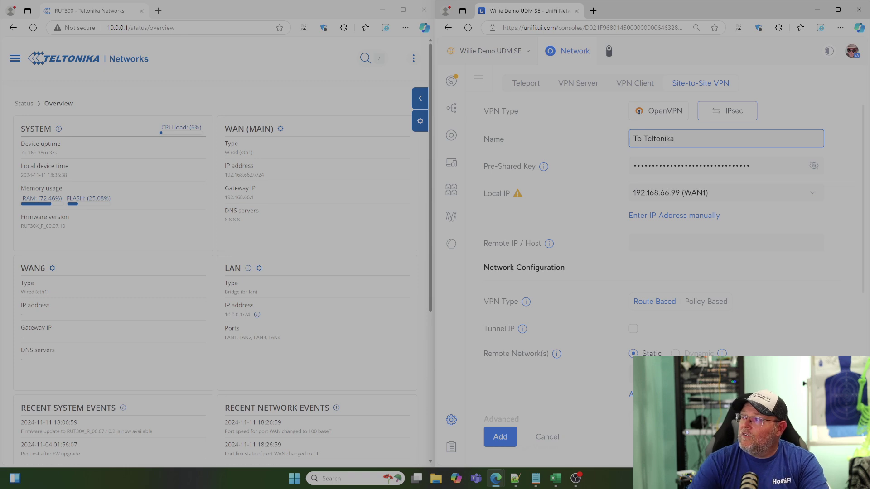
key("Tab")
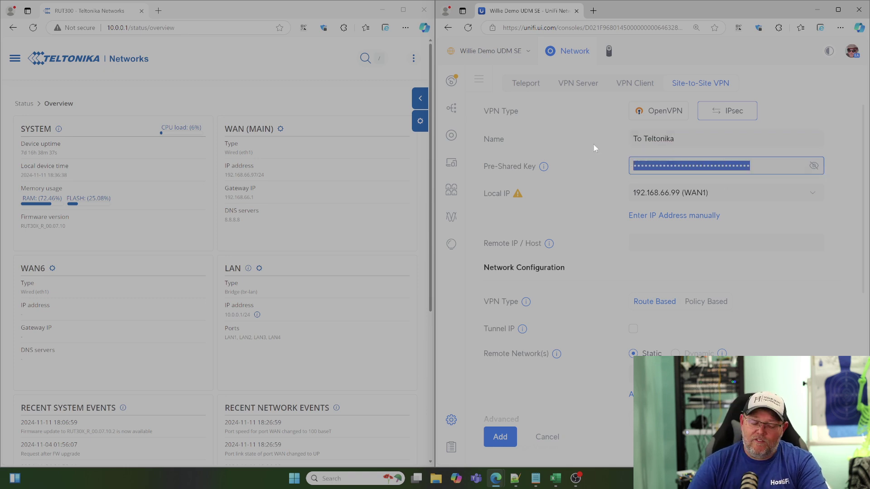
type("••••••")
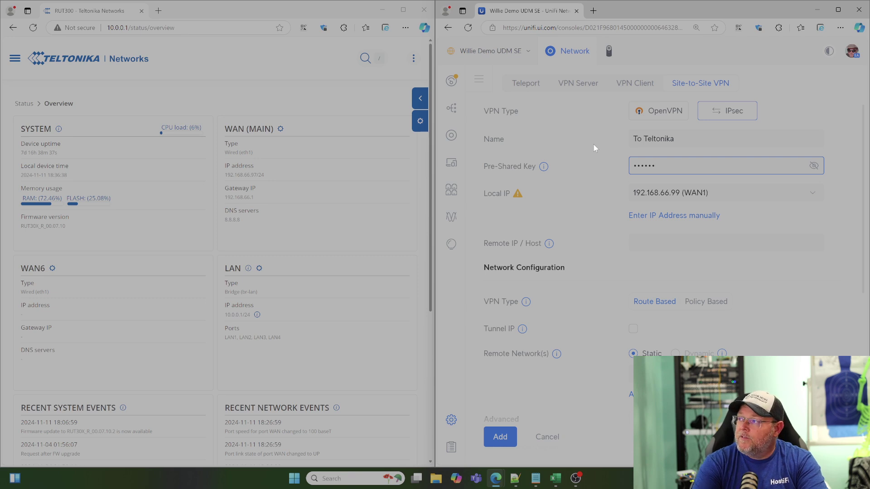
Set remote host 192.168.66.97 and add remote network 10.0.0.0/24
left_click(725, 243)
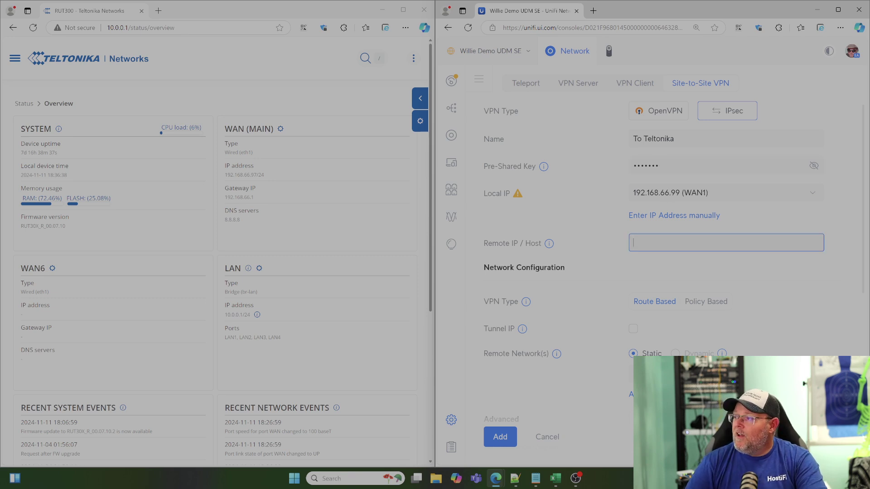
type("192.168.66")
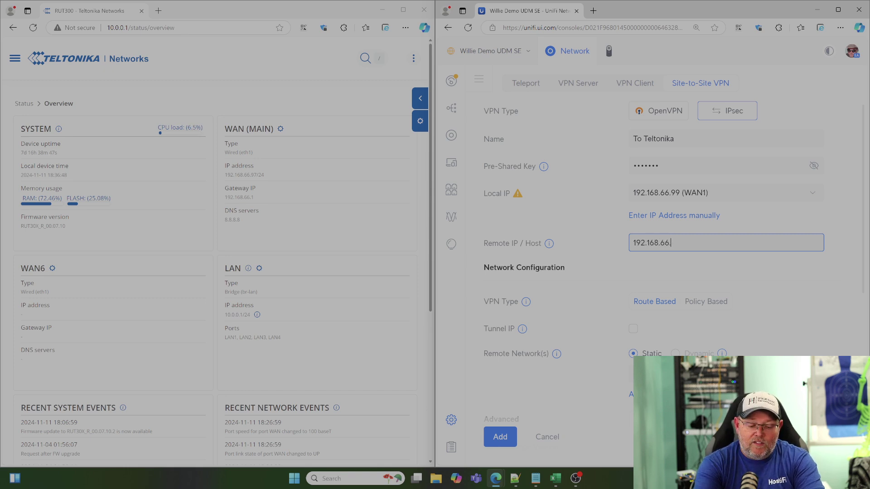
type(".97")
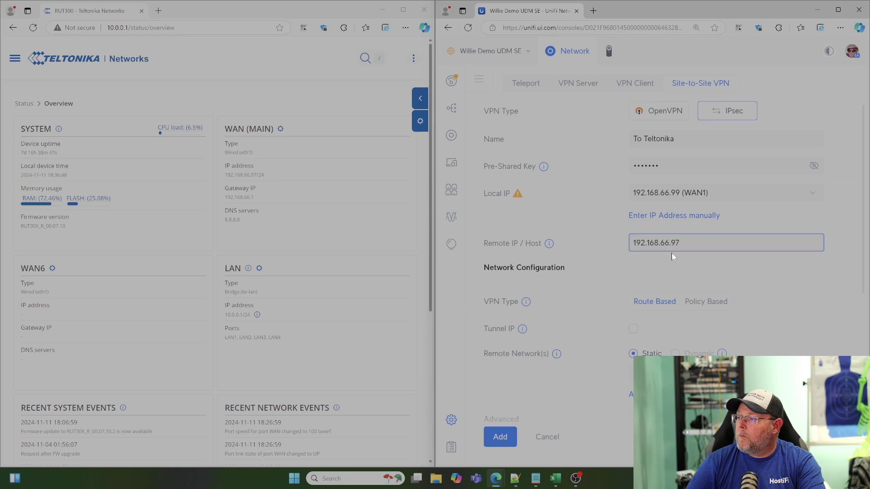
scroll(672, 254, "down", 2)
left_click(675, 283)
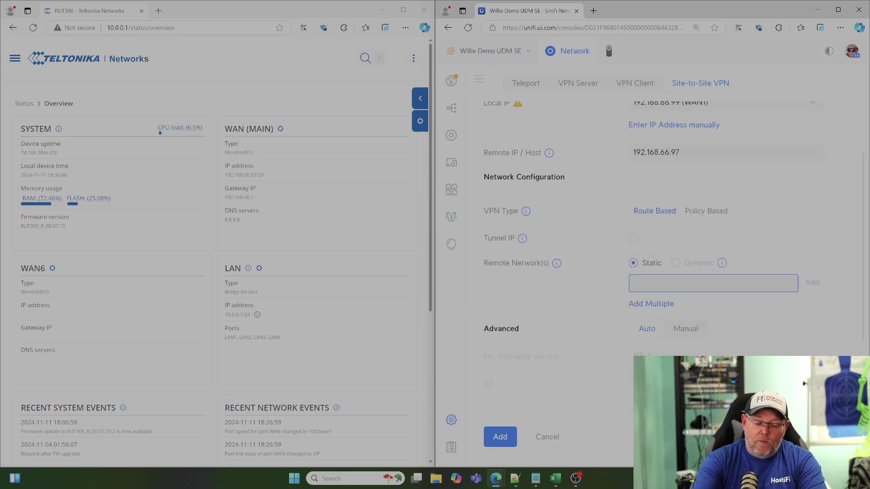
type("10.0.0")
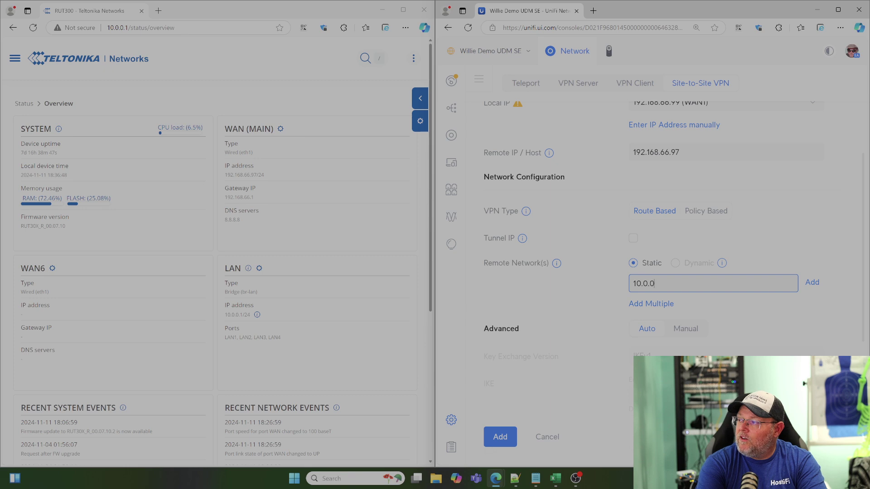
type(".0/24")
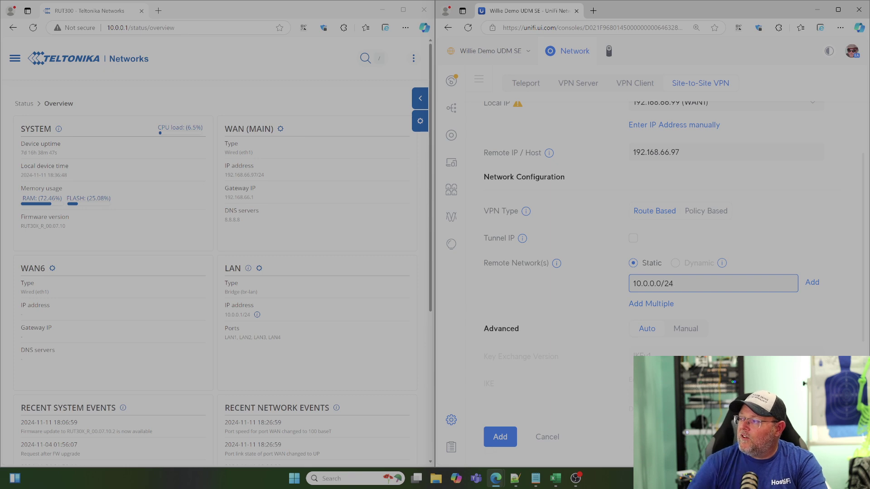
left_click(812, 282)
scroll(690, 324, "down", 6)
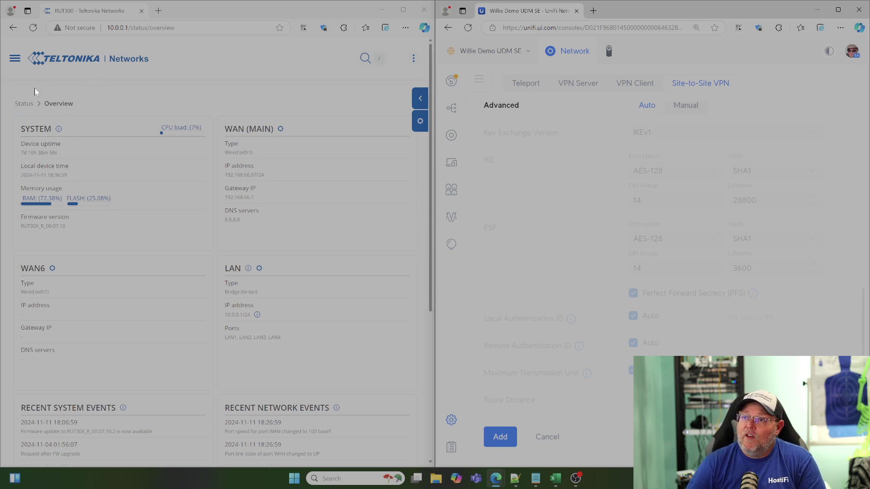
Navigate the RUT300 WebUI to Services > VPN > IPsec
left_click(15, 61)
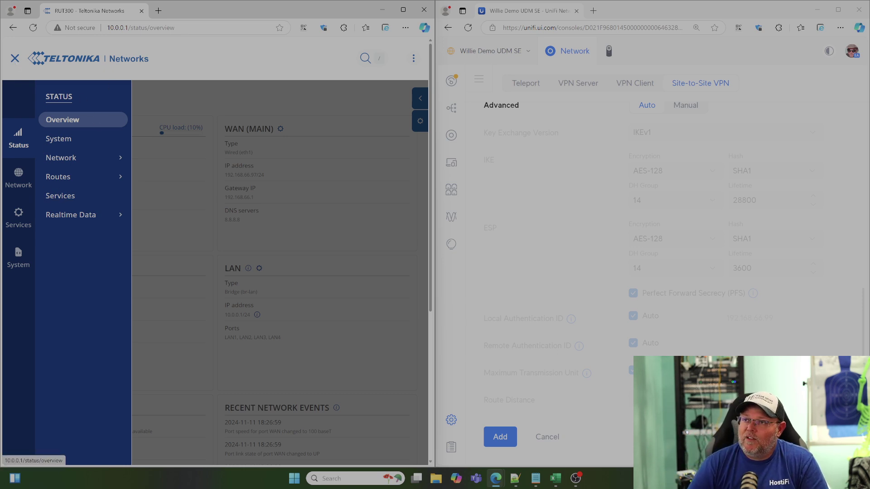
left_click(18, 217)
left_click(53, 139)
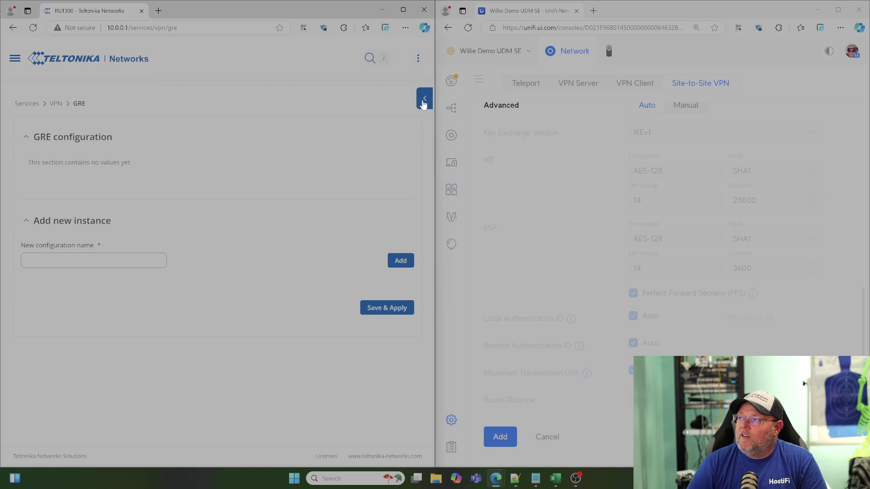
left_click(15, 63)
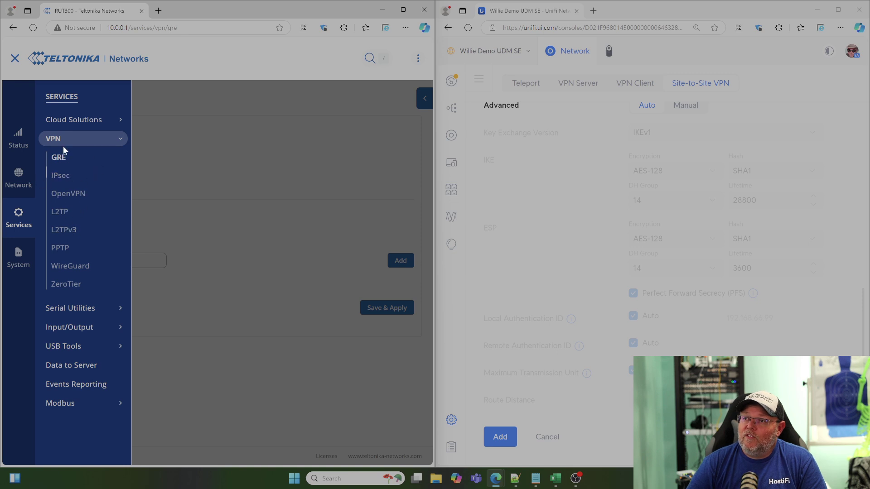
left_click(64, 177)
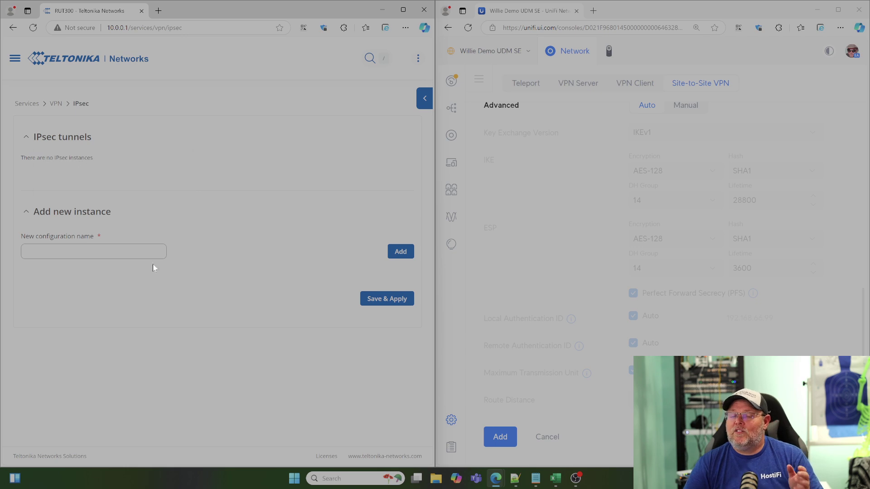
Create an IPsec instance named UniFi and enable it
left_click(150, 252)
type("UniFi")
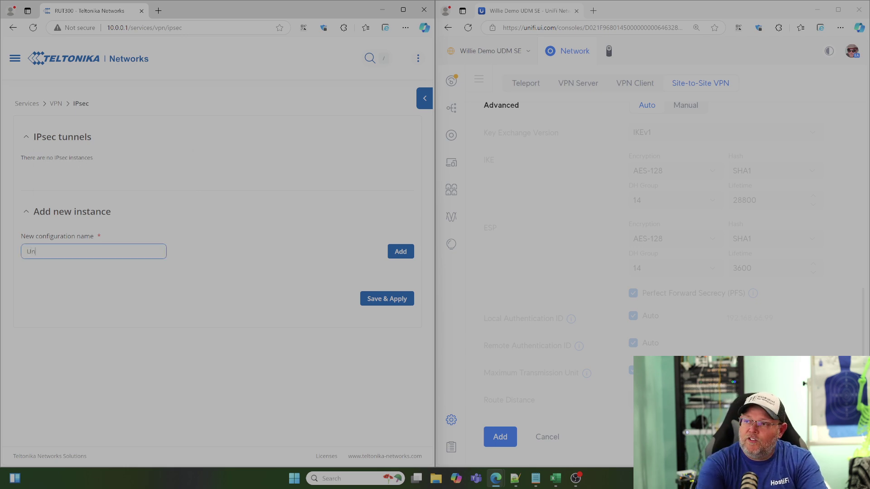
left_click(400, 252)
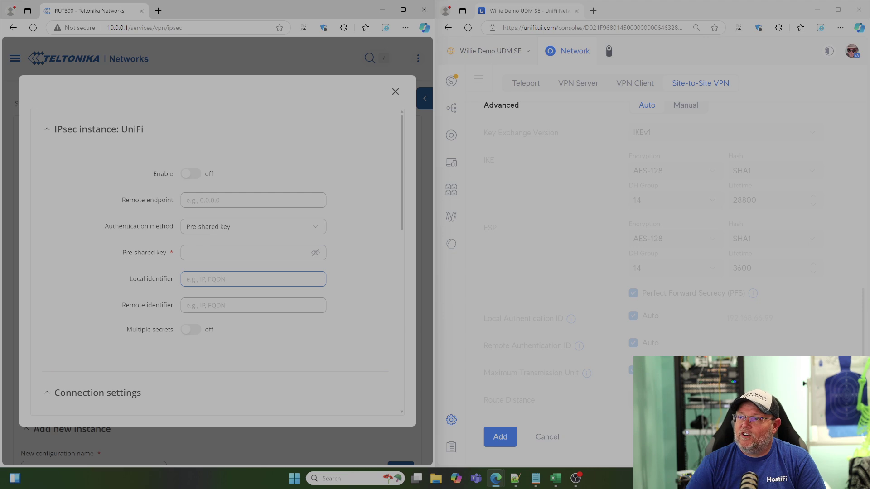
left_click(190, 176)
Set remote endpoint 192.168.66.99 and enter the pre-shared key
left_click(206, 200)
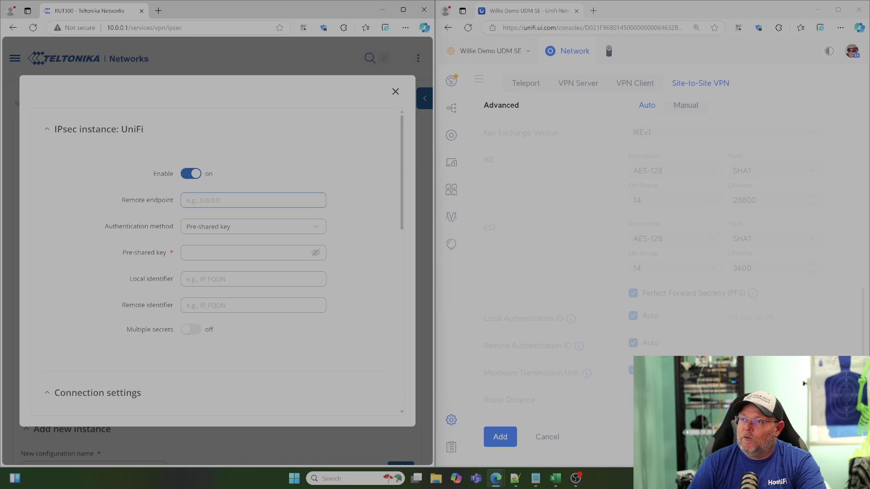
type("192.168.66.")
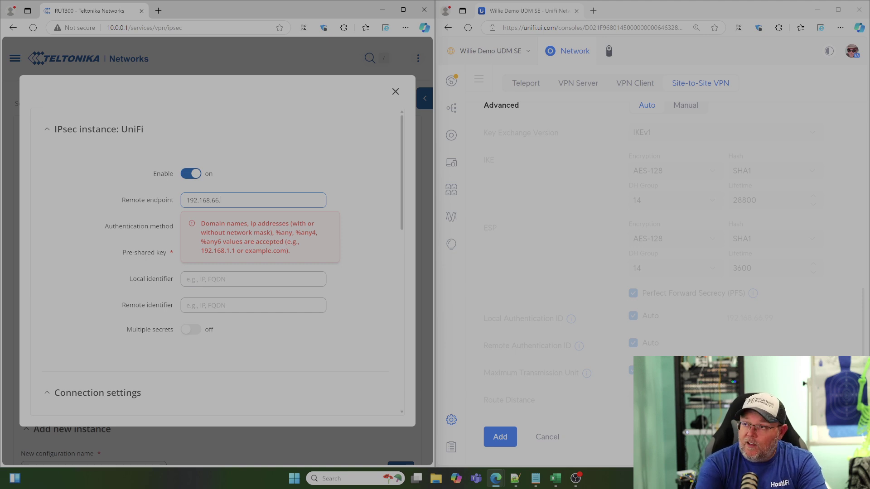
type("99")
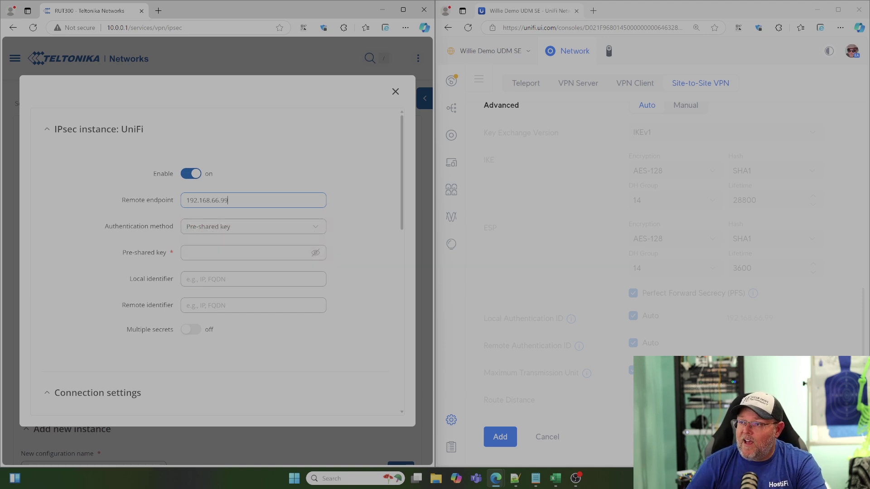
left_click(245, 252)
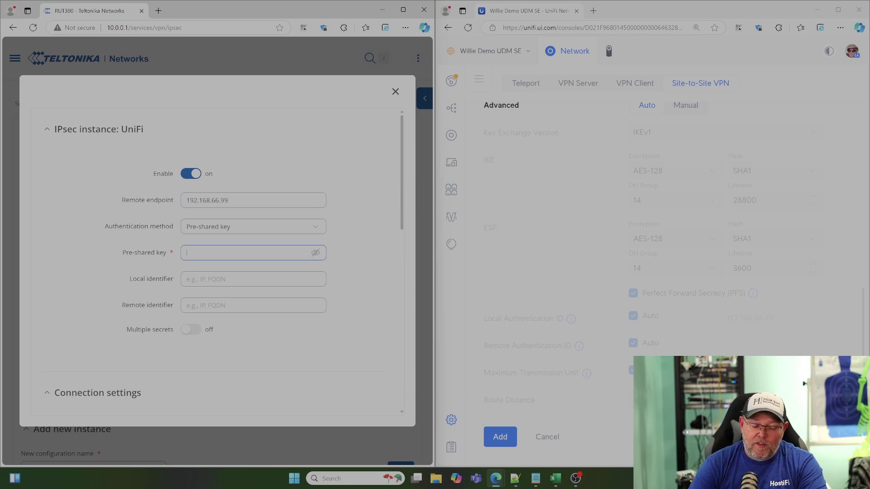
type("••••••")
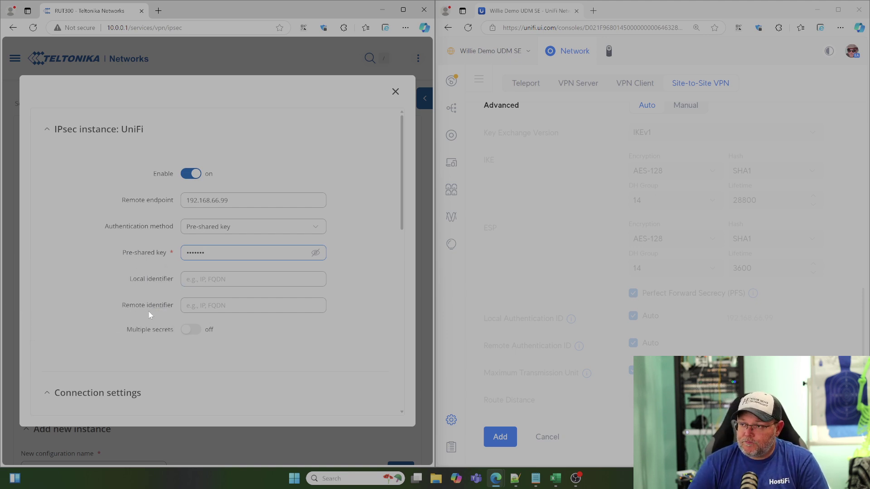
scroll(175, 298, "down", 3)
Set local subnet 10.0.0.0/24 and remote subnet 192.168.1.0/24 on the UniFi instance
scroll(176, 297, "down", 1)
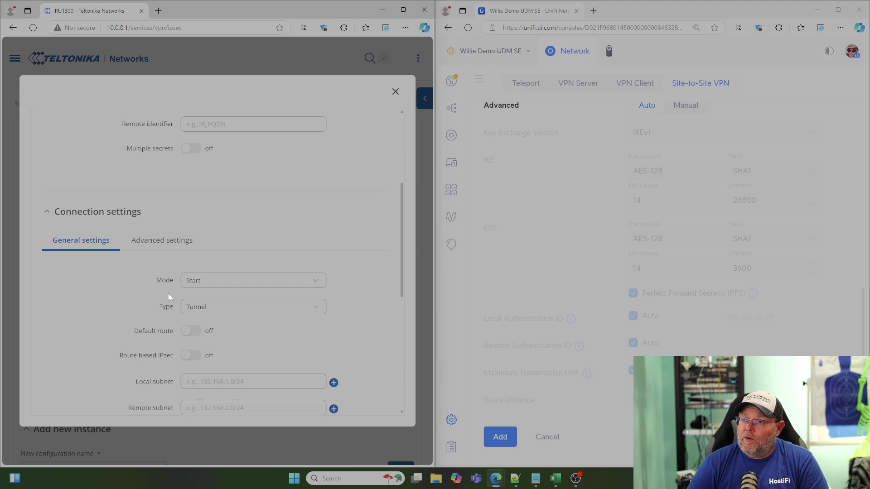
scroll(138, 294, "down", 2)
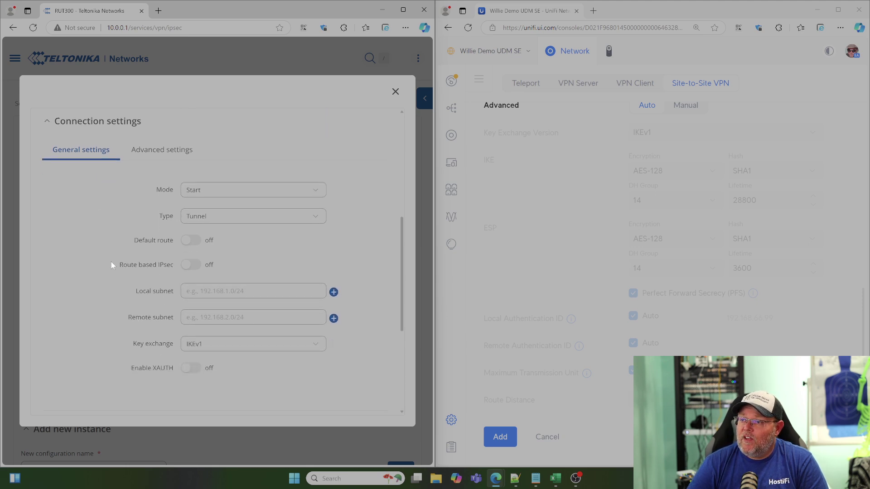
left_click(134, 292)
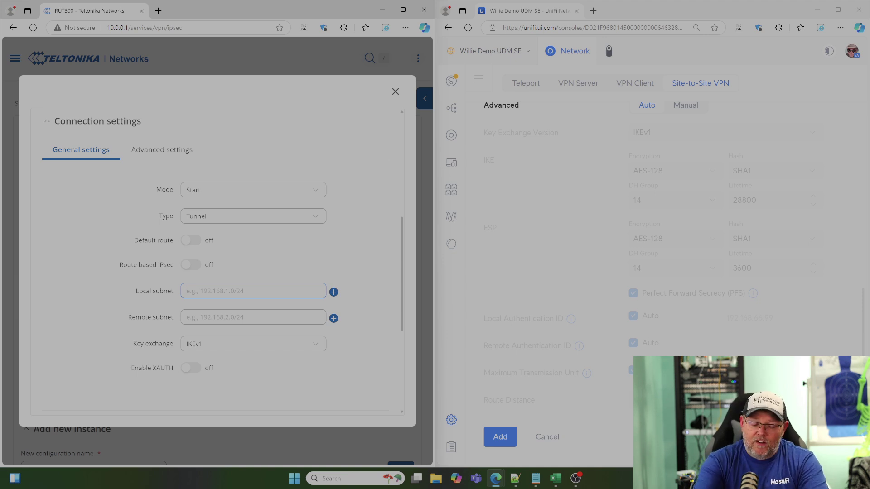
type("1")
key("BackSpace")
type("1")
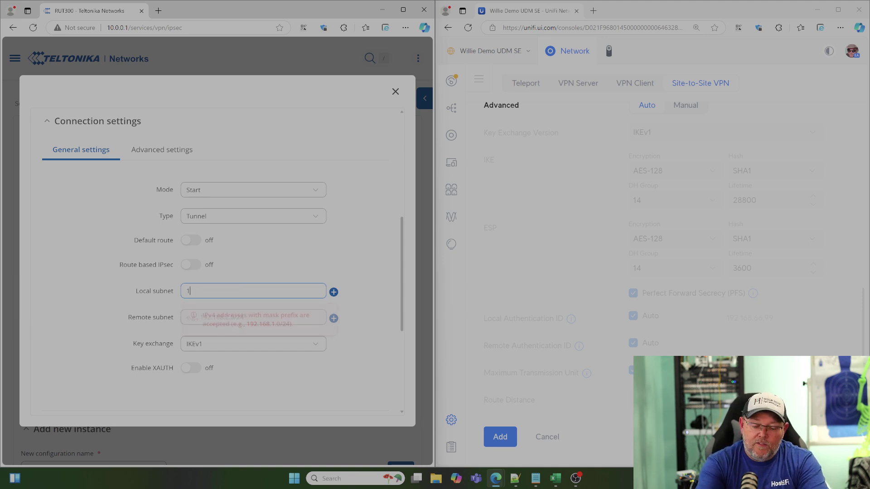
type("0.0.0.0/24")
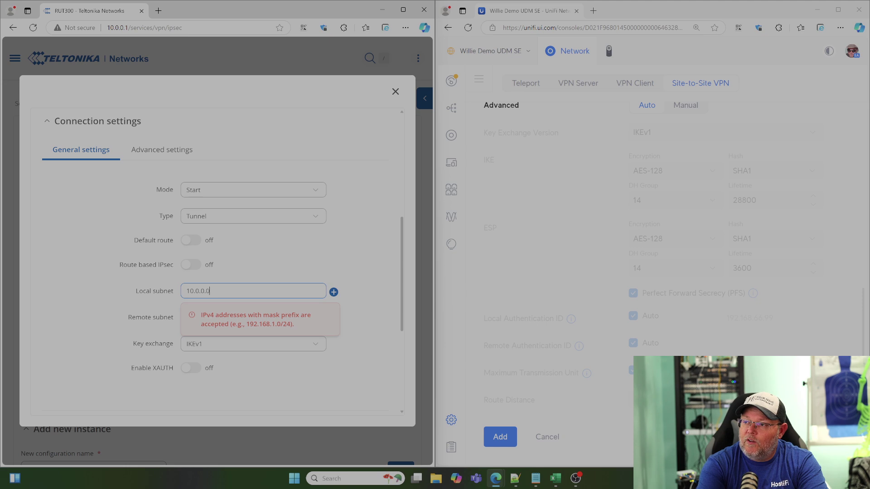
key("Tab")
key("Tab")
type("192.168")
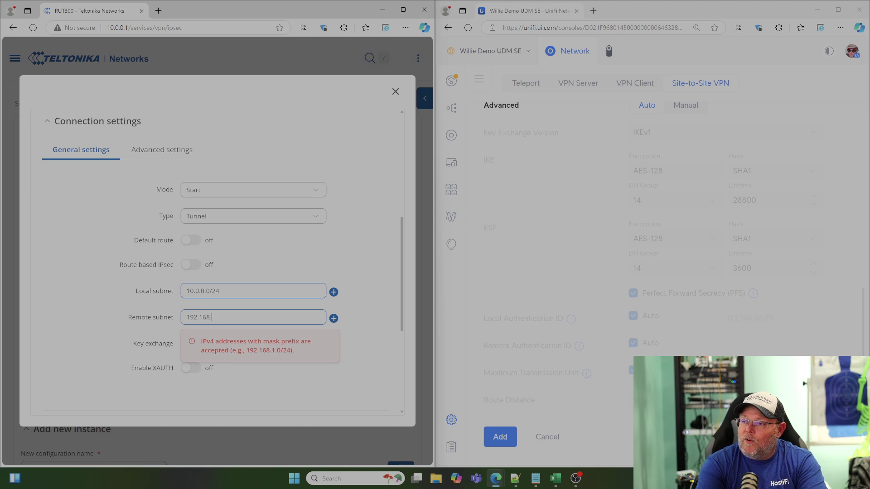
type(".1.0/24")
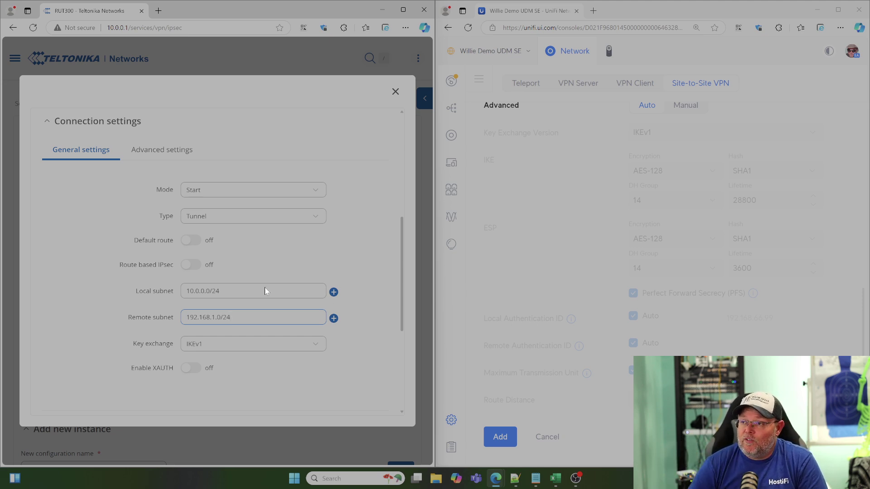
scroll(265, 324, "down", 3)
scroll(265, 325, "down", 2)
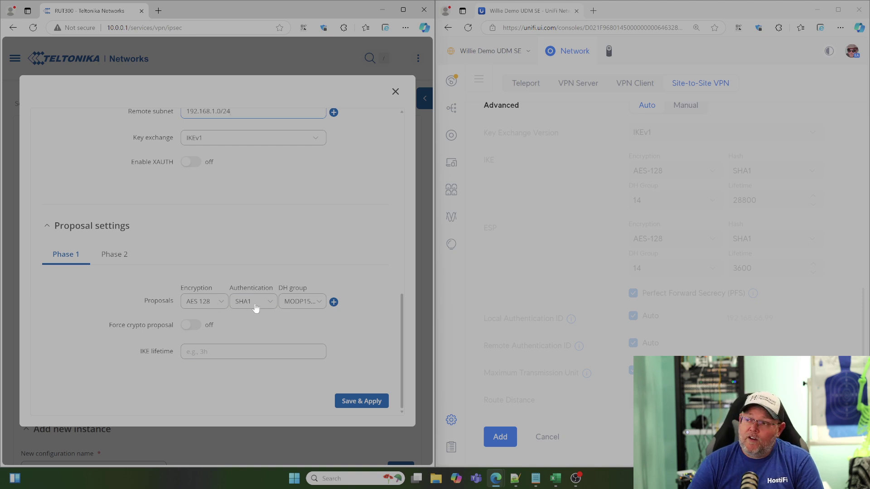
Set the Phase 1 DH group to MODP2048
left_click(315, 305)
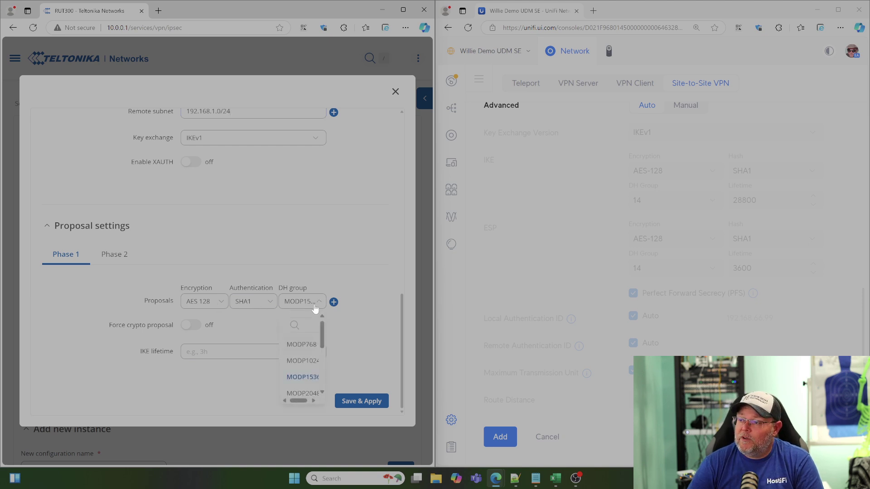
left_click_drag(298, 401, 291, 398)
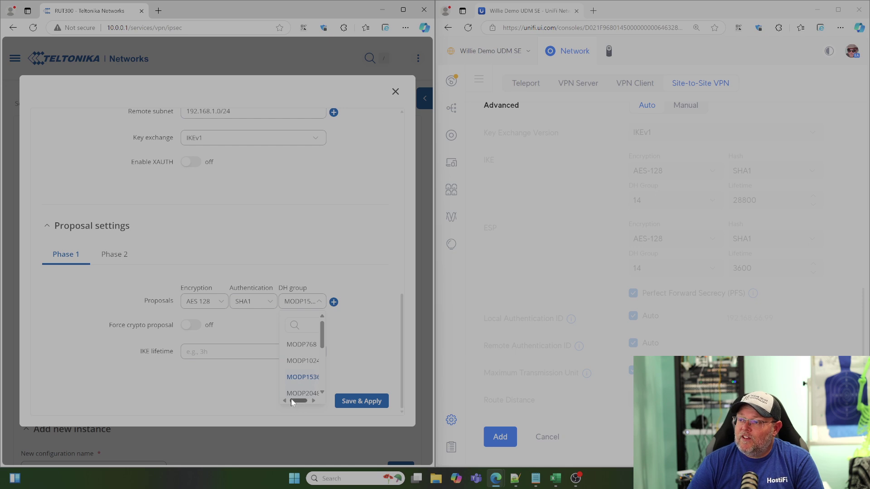
left_click(303, 378)
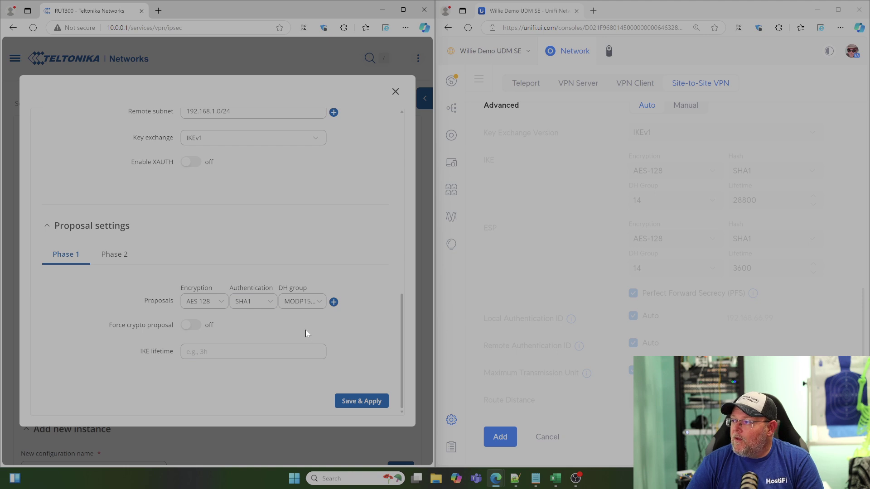
left_click(316, 307)
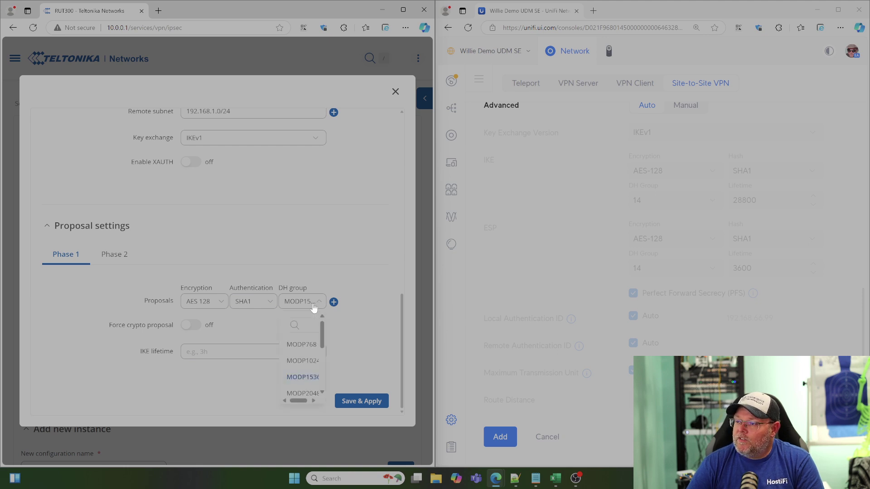
left_click(301, 394)
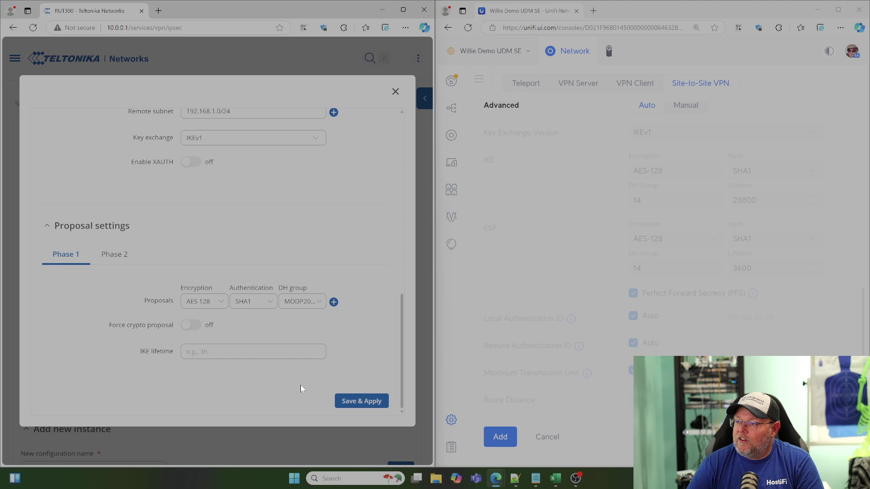
scroll(229, 373, "up", 3)
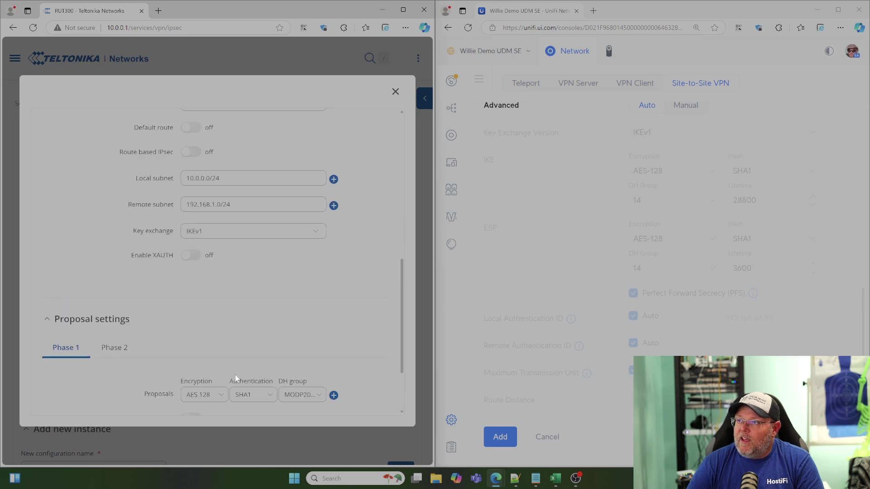
scroll(226, 377, "down", 2)
Set the Phase 2 PFS group to MODP2048 and review the advanced settings
left_click(115, 304)
scroll(131, 351, "down", 1)
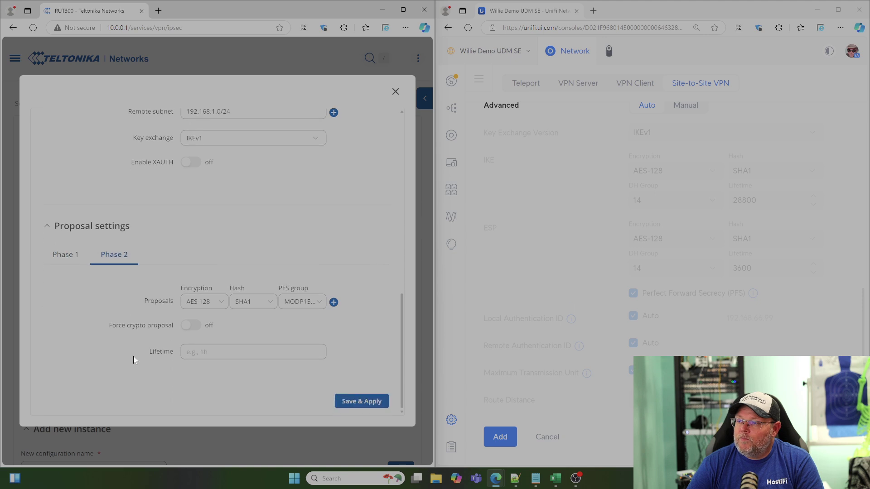
left_click(294, 308)
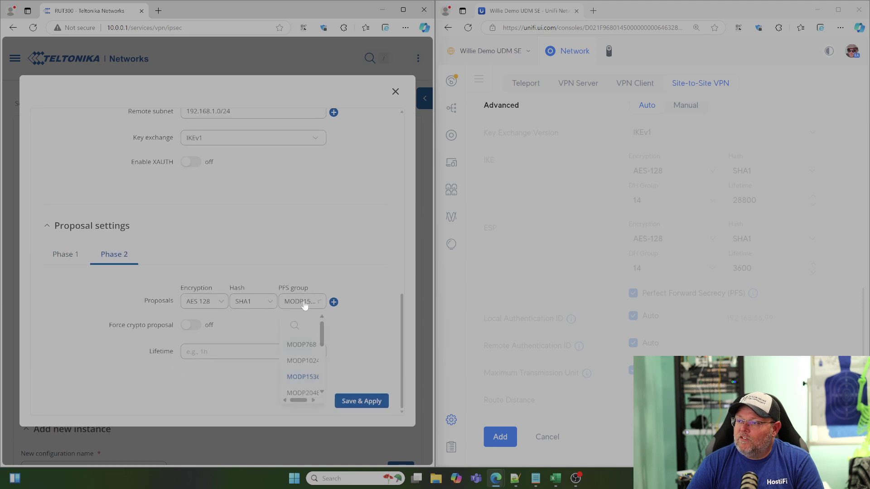
left_click(297, 394)
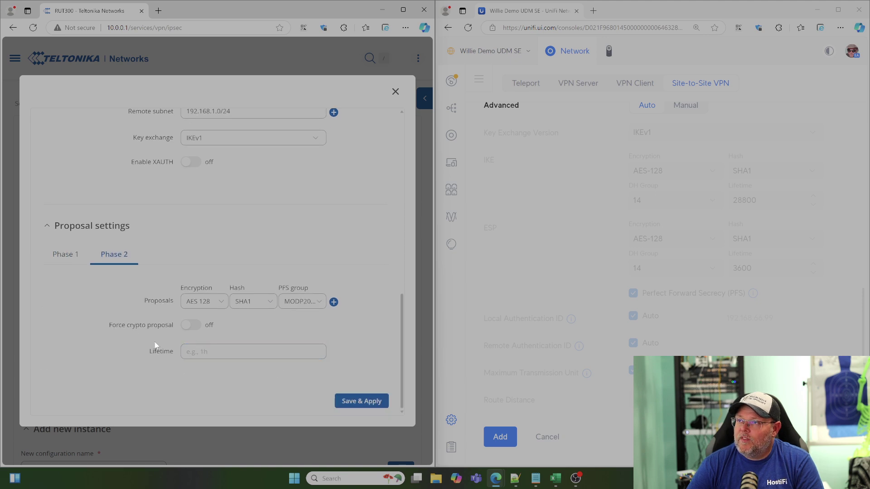
scroll(158, 347, "up", 9)
scroll(156, 341, "up", 3)
scroll(151, 321, "down", 5)
left_click(158, 203)
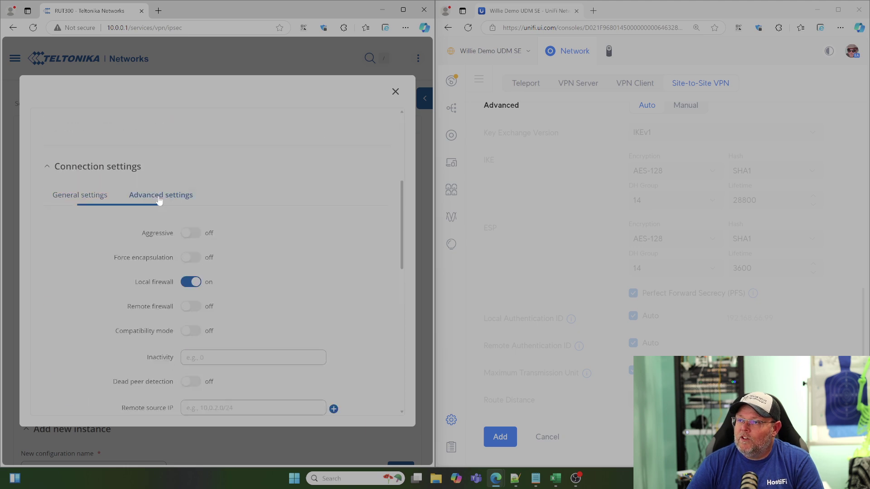
scroll(96, 340, "down", 8)
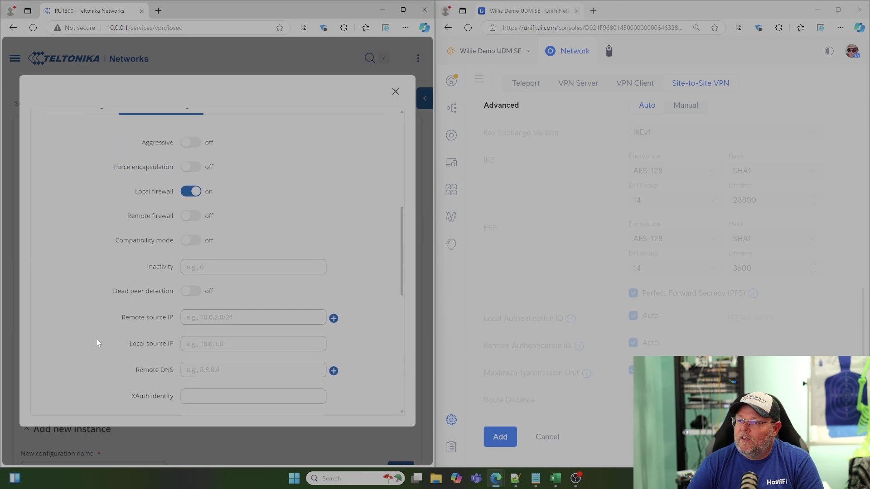
scroll(98, 343, "down", 2)
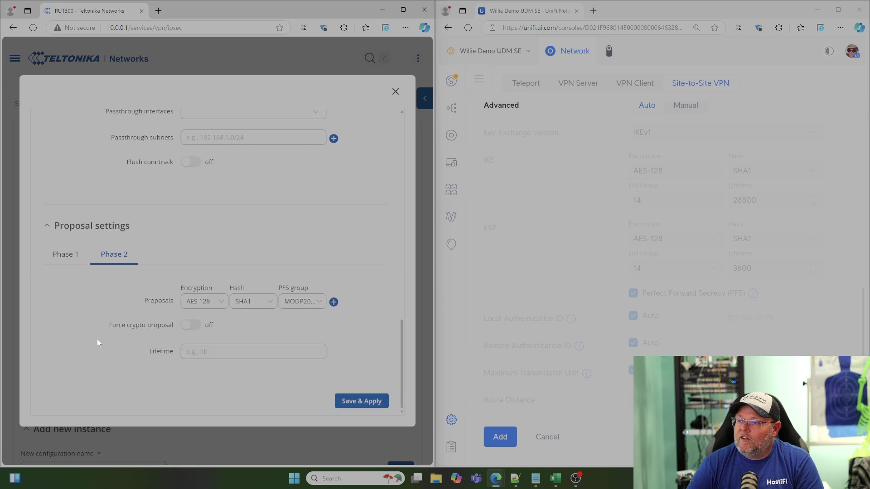
Add the To Teltonika VPN in UniFi, view Devices, and save & apply the RUT300 IPsec config
left_click(496, 438)
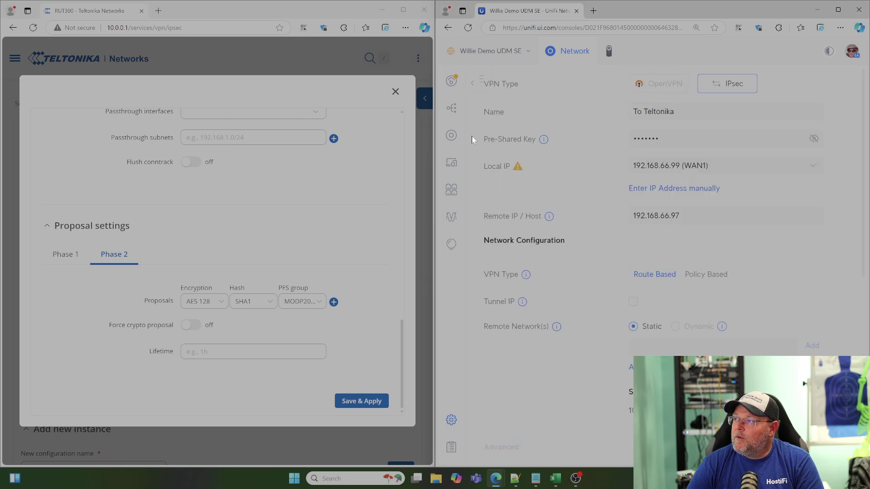
left_click(475, 82)
left_click(451, 135)
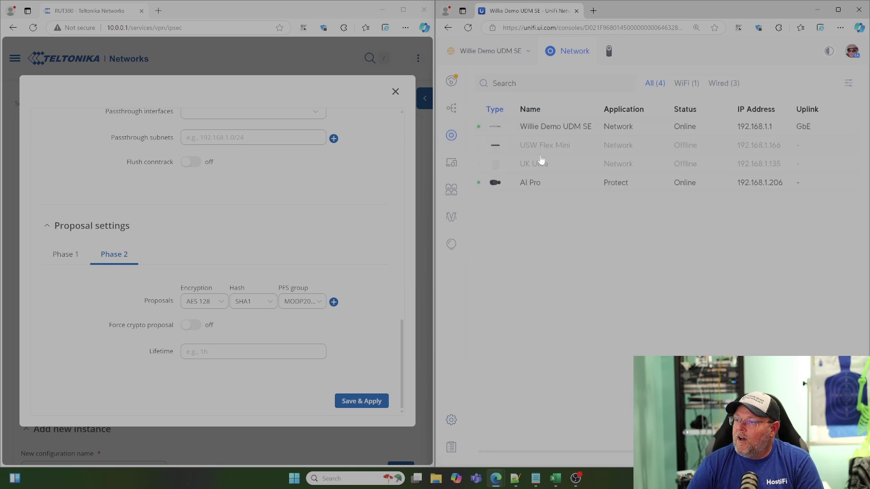
left_click(359, 401)
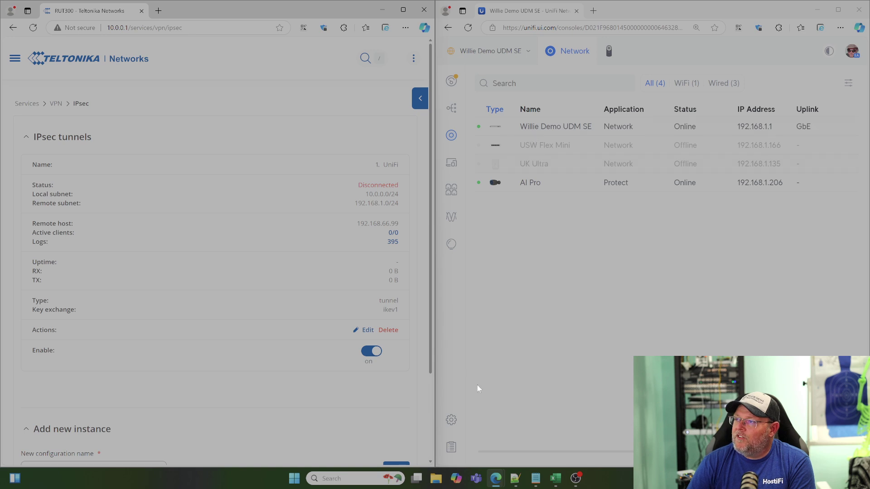
Browse UniFi settings and return to the UniFi Devices list while the tunnel connects
left_click(451, 420)
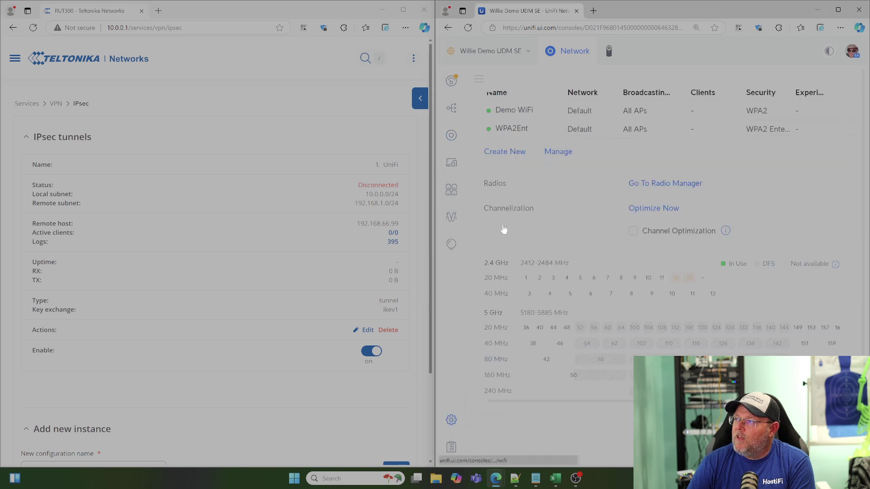
left_click(478, 80)
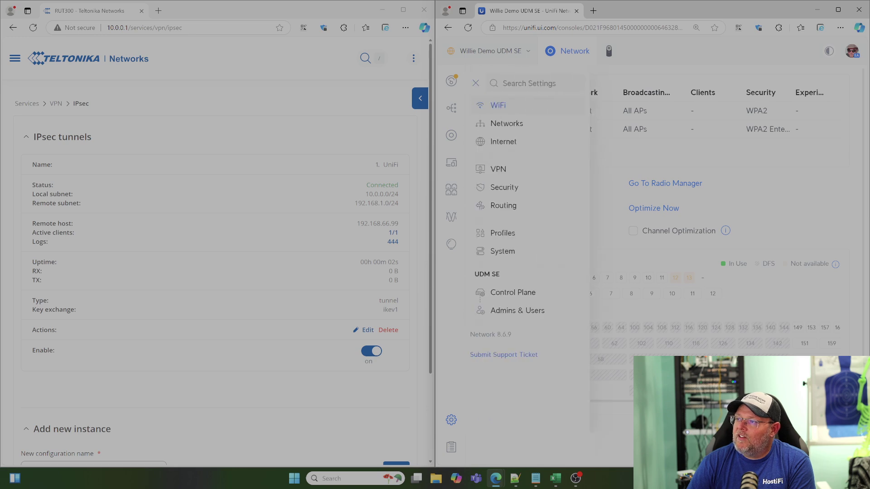
left_click(476, 84)
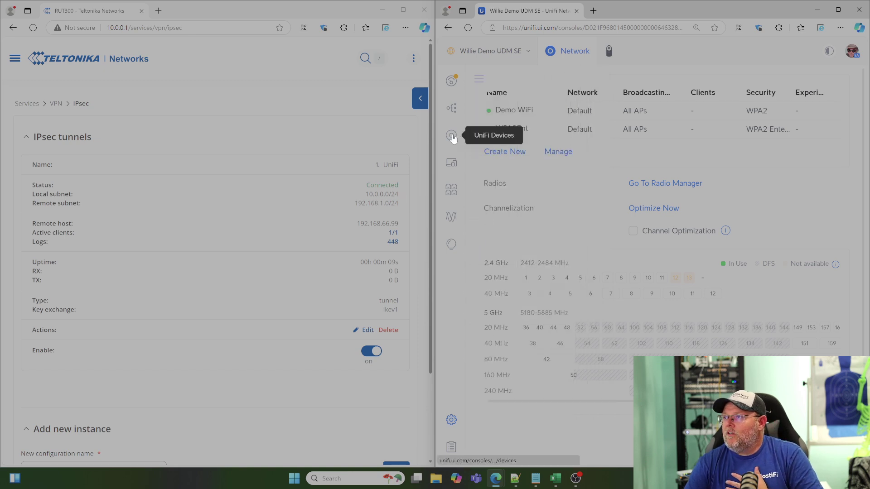
left_click(451, 162)
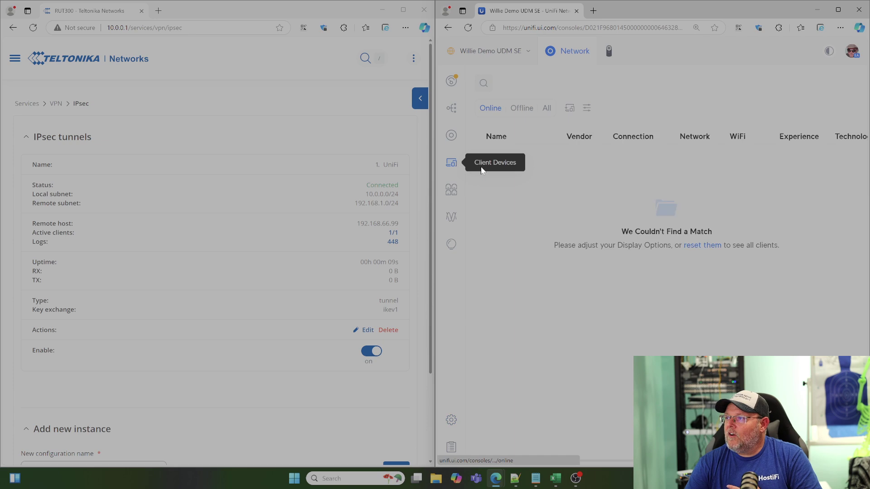
left_click(452, 137)
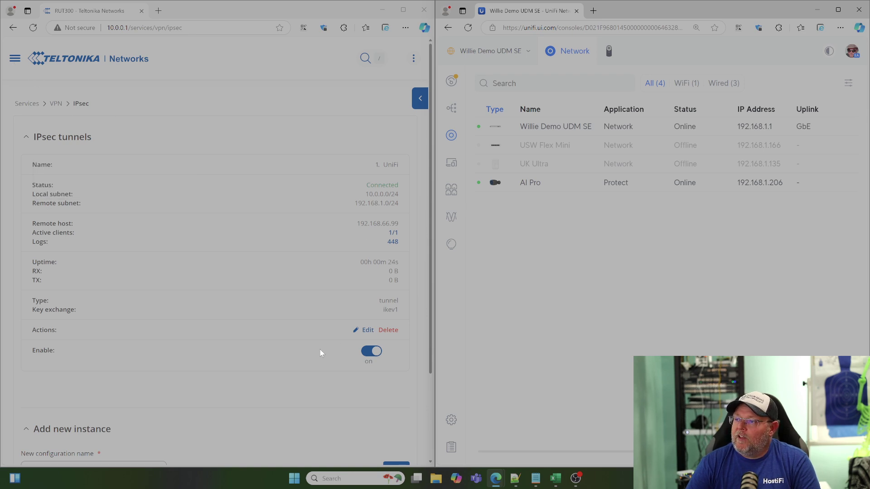
Switch off the UniFi IPsec instance, save and apply, and dismiss the notice
left_click(371, 352)
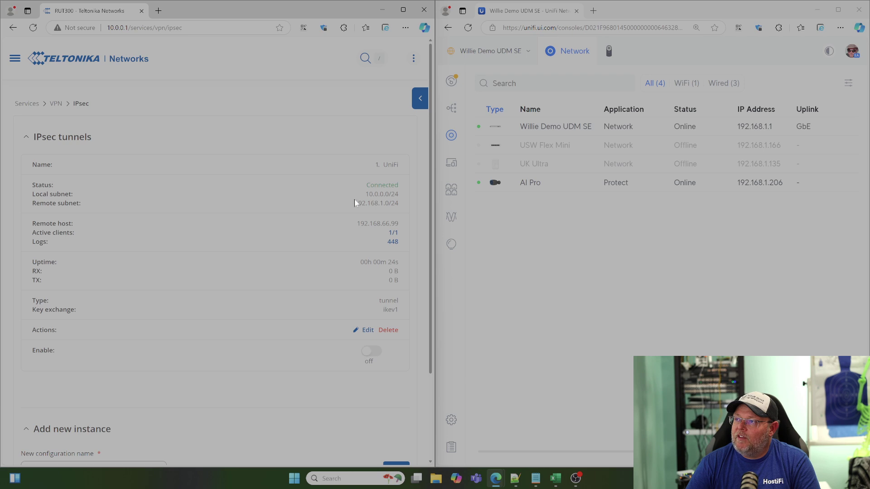
scroll(307, 350, "down", 3)
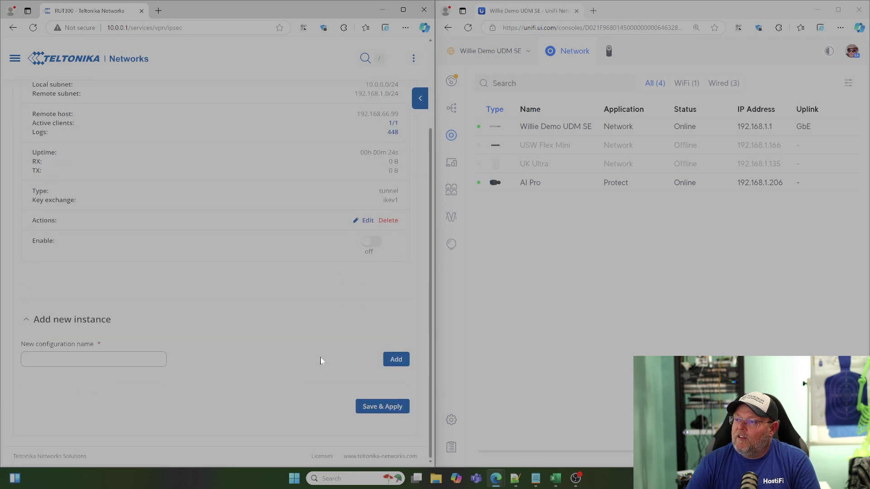
scroll(363, 317, "up", 3)
scroll(371, 362, "down", 3)
left_click(383, 407)
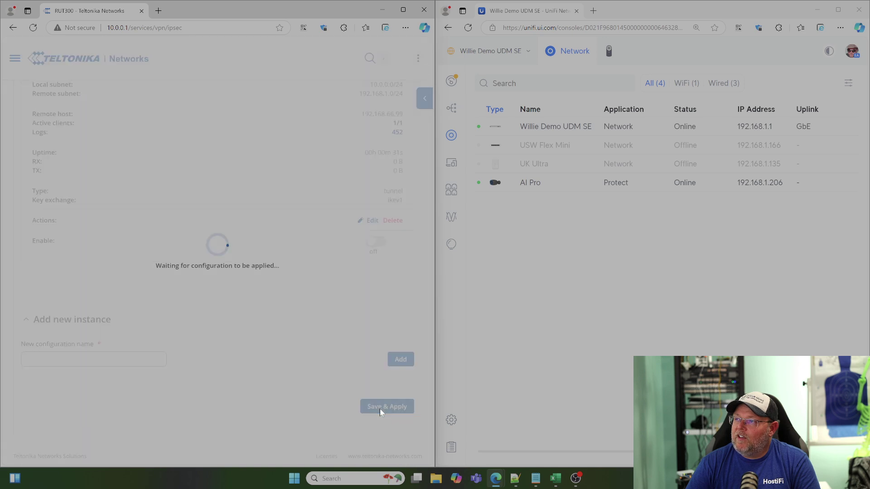
scroll(288, 292, "up", 3)
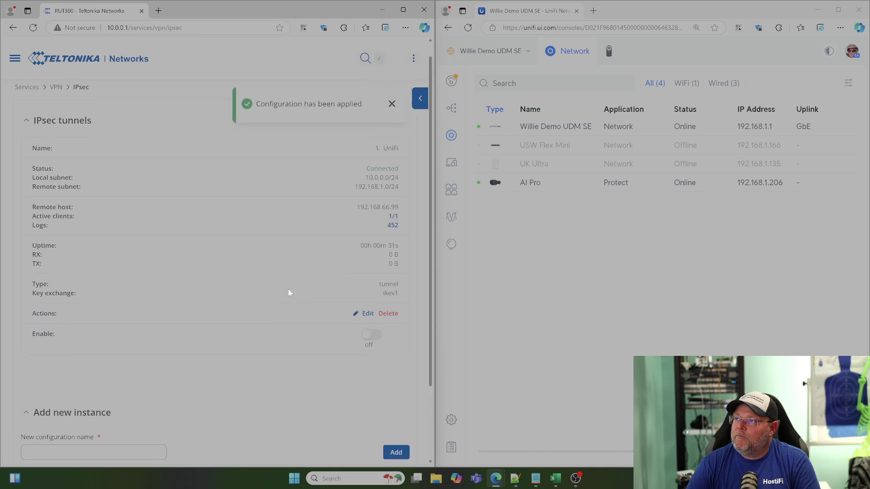
left_click(392, 105)
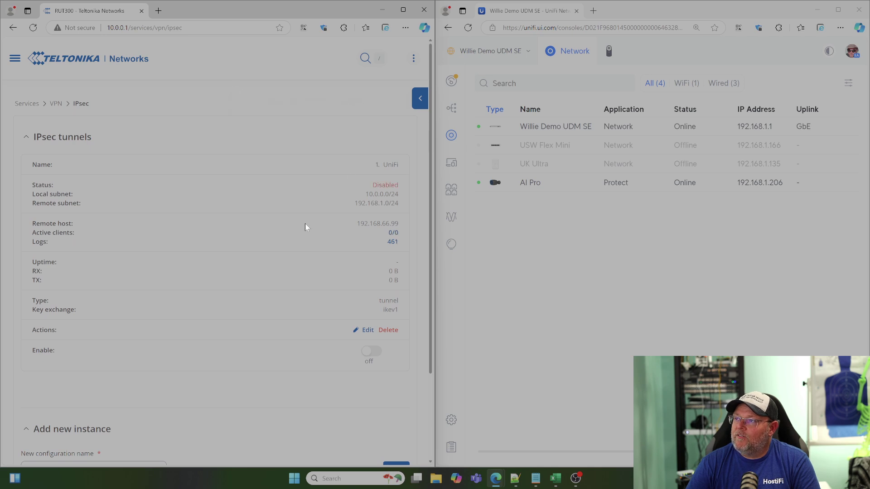
Navigate to System > Maintenance > Troubleshoot in the RutOS WebUI
left_click(15, 58)
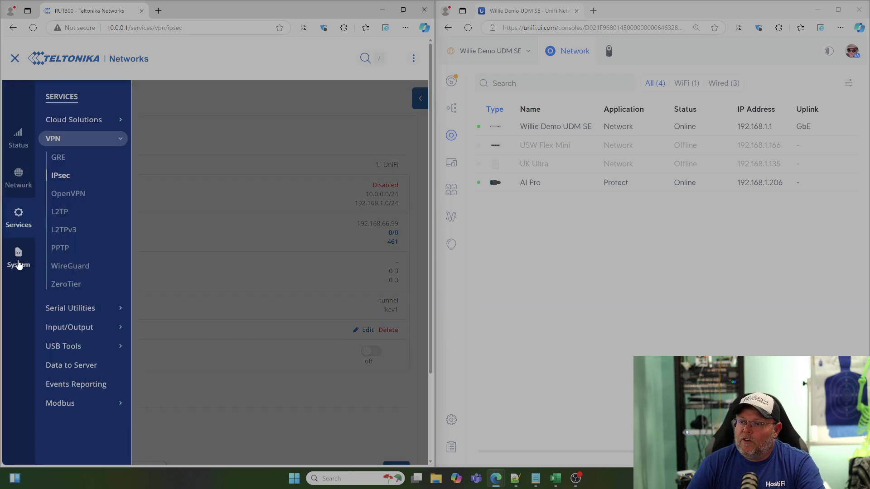
left_click(18, 261)
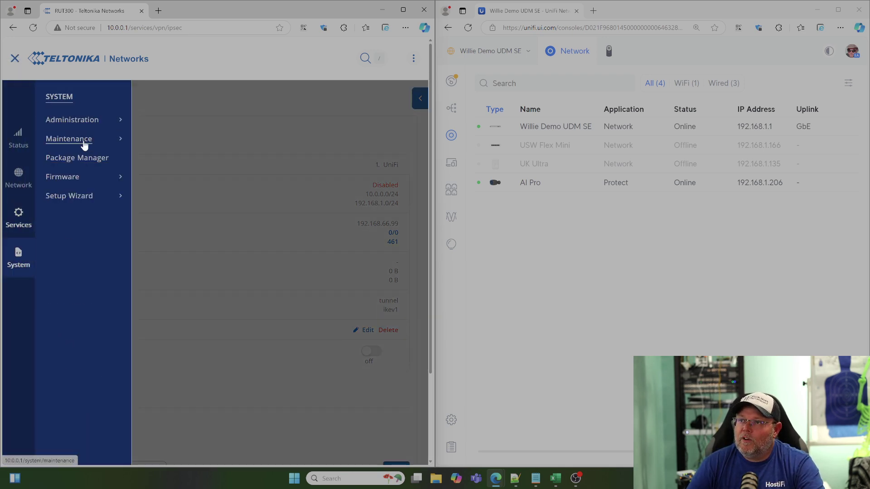
left_click(69, 139)
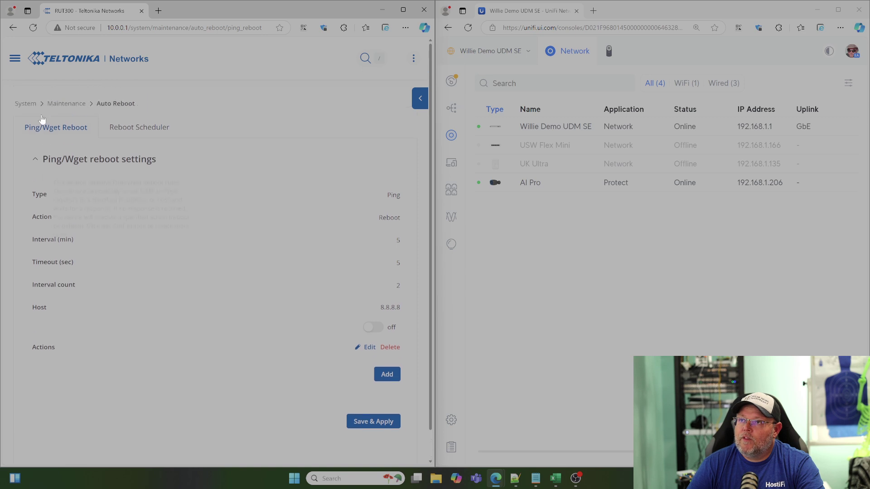
left_click(15, 60)
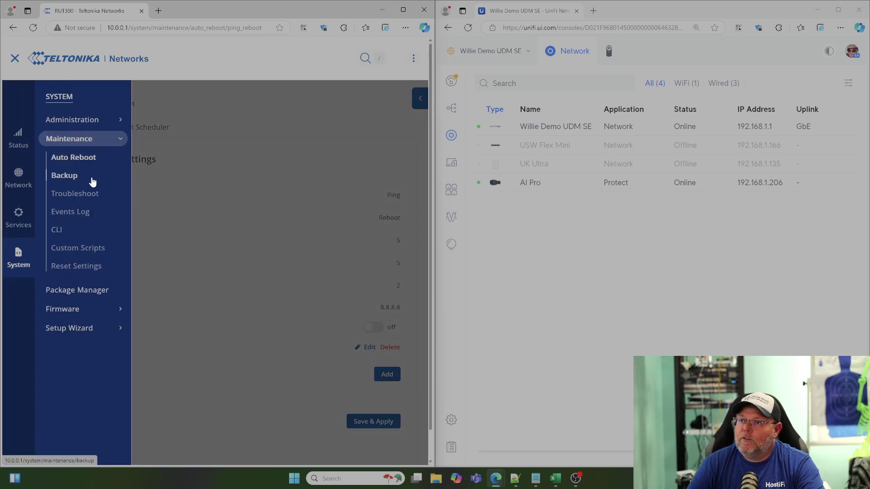
left_click(84, 192)
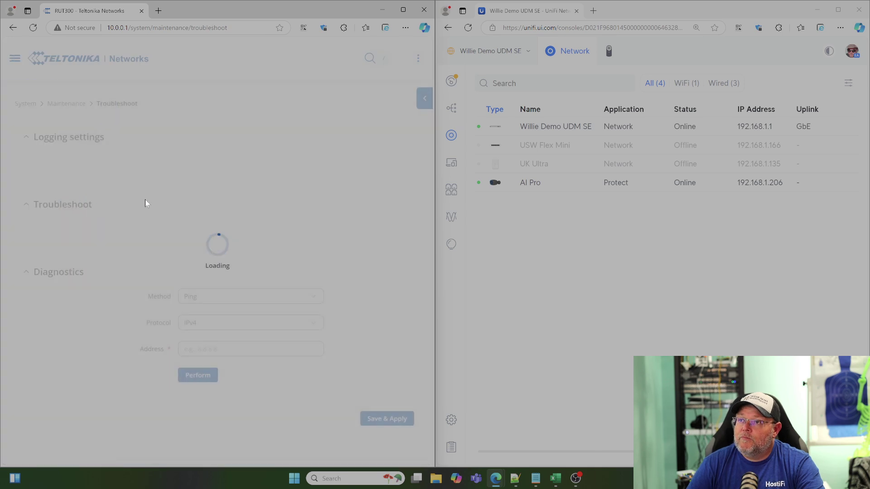
Ping 192.168.1.206 from the router, which fails with 100% packet loss
scroll(119, 265, "down", 5)
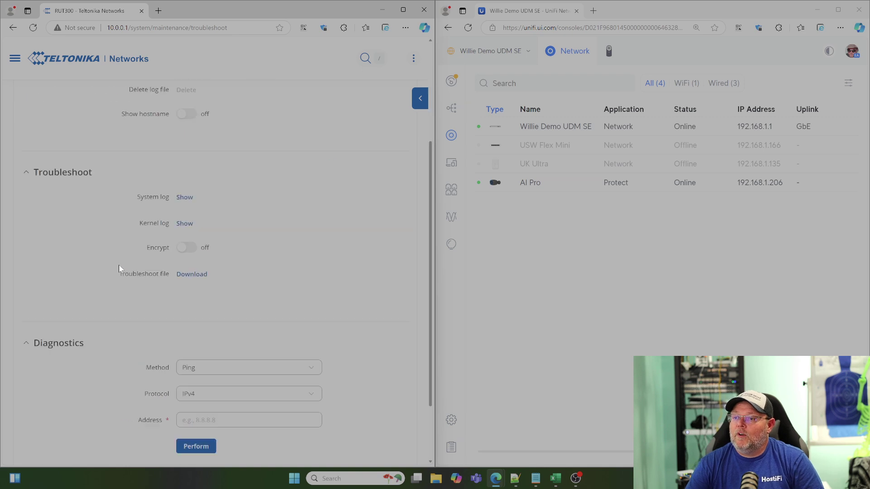
left_click(211, 334)
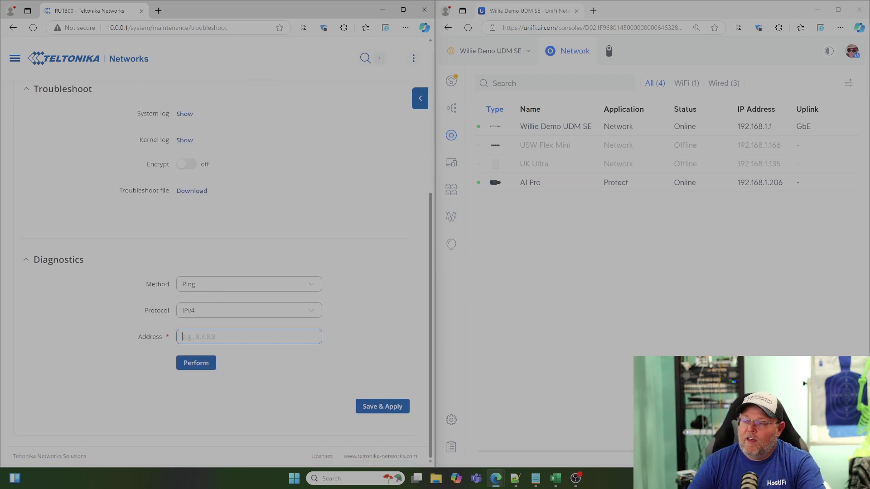
type("192.168")
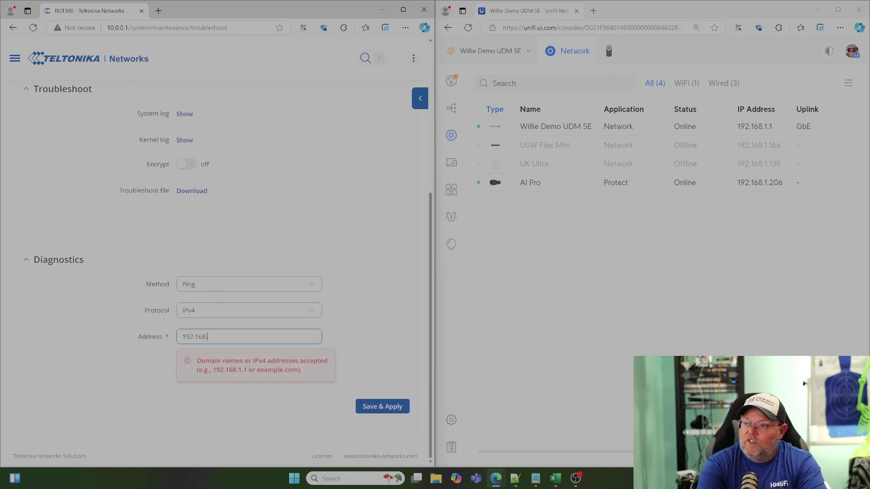
type(".1.206")
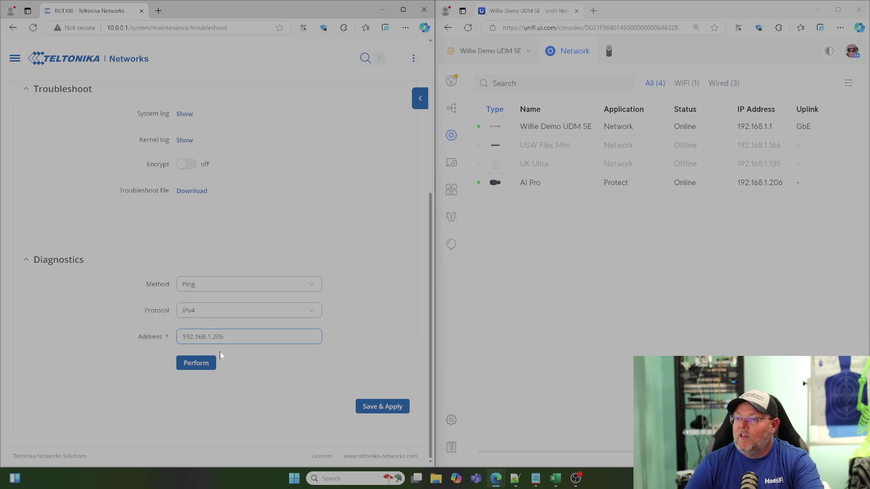
left_click(201, 362)
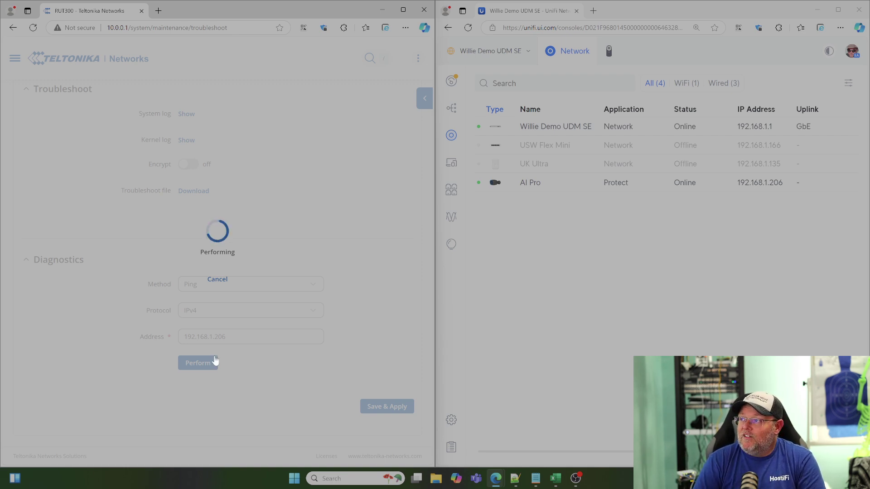
scroll(216, 361, "down", 2)
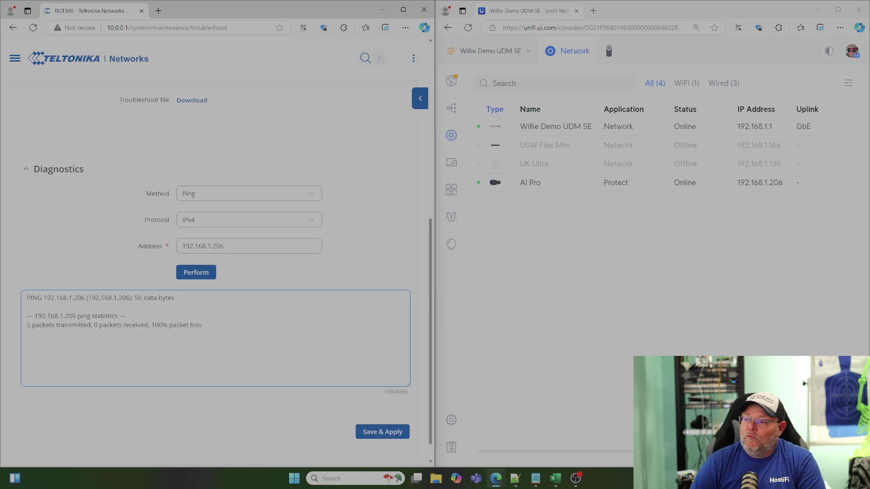
scroll(146, 325, "up", 7)
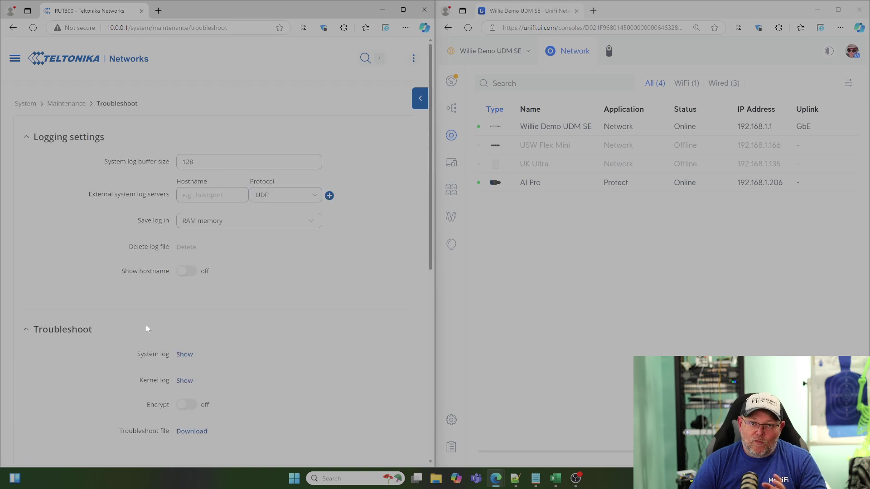
Navigate to the Services > VPN > IPsec tunnels page
left_click(14, 58)
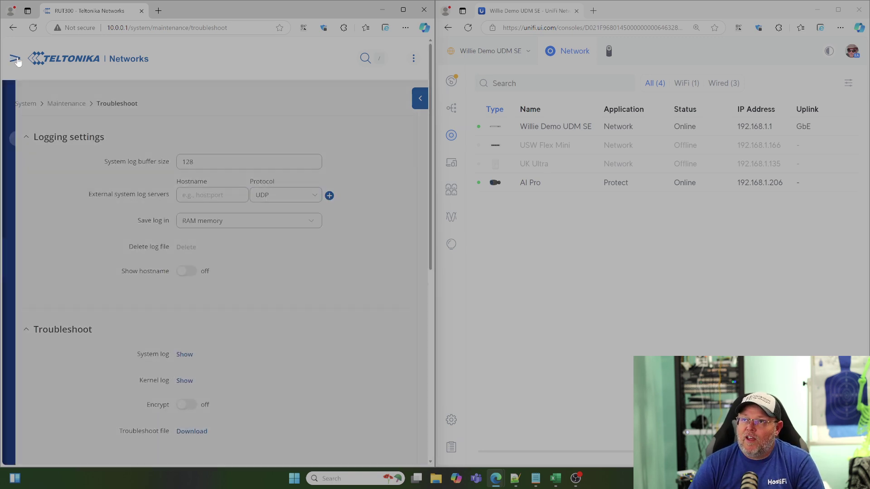
left_click(20, 212)
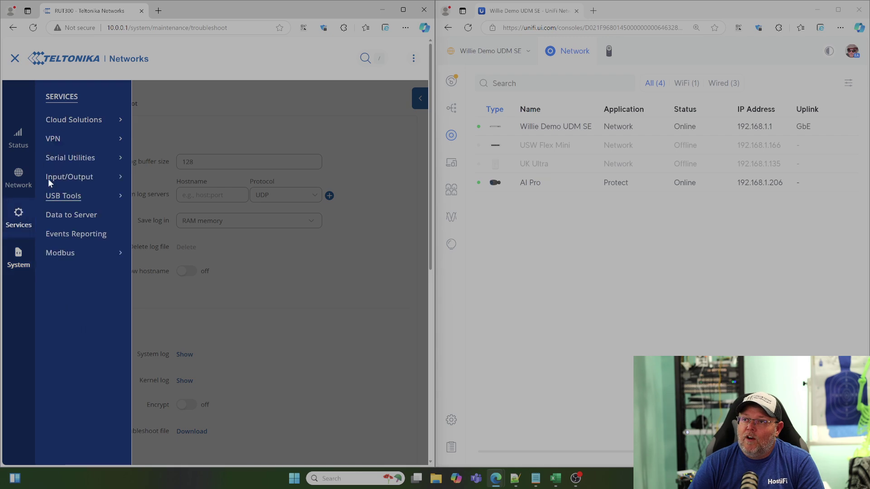
left_click(58, 142)
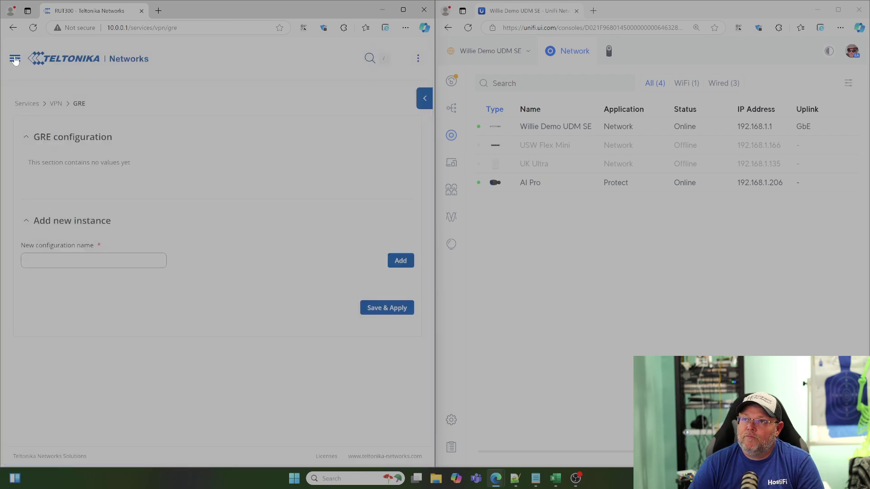
left_click(15, 58)
left_click(62, 179)
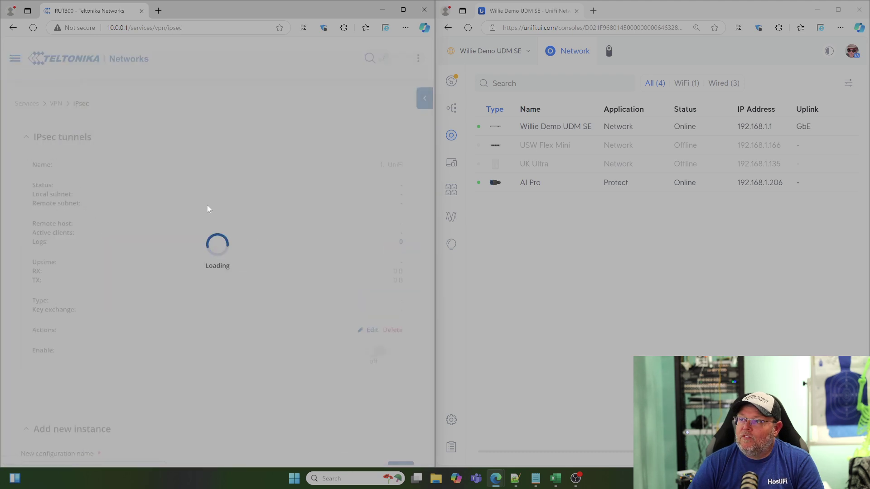
Enable the UniFi IPsec tunnel and apply it, bringing its status to Connected 1/1
left_click(372, 353)
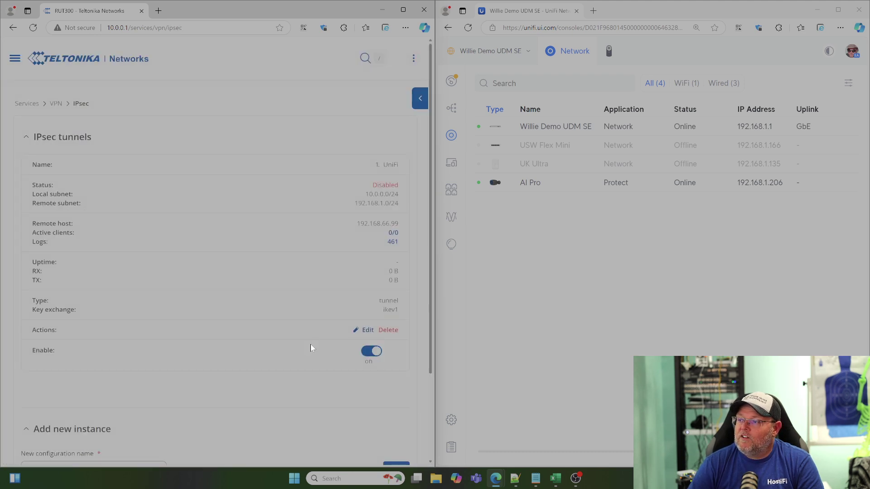
scroll(311, 344, "down", 2)
left_click(371, 408)
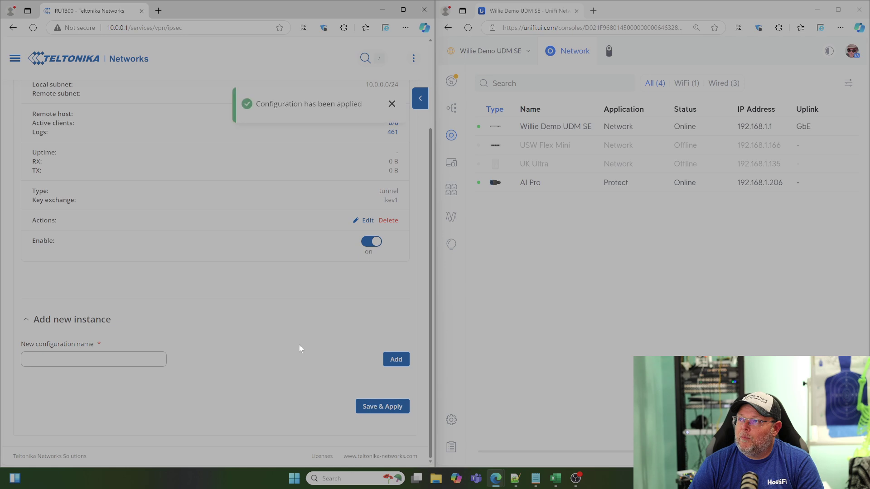
scroll(273, 380, "up", 3)
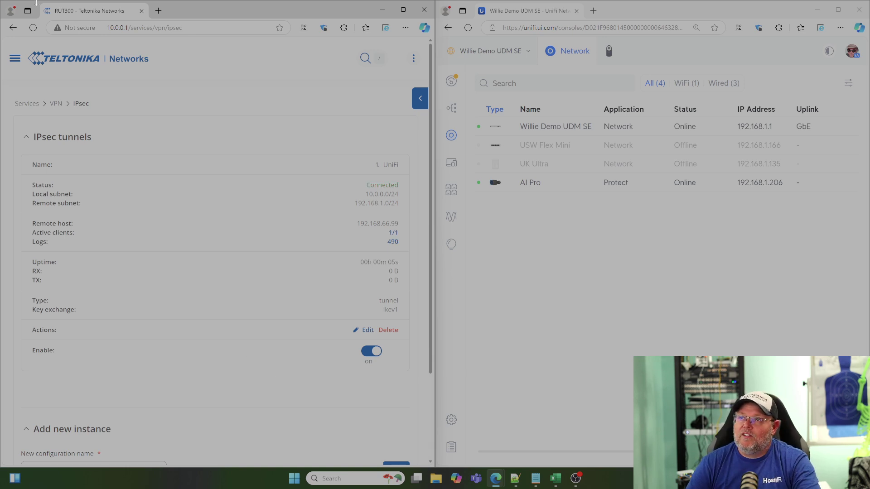
Return to the System > Maintenance > Troubleshoot page
left_click(15, 58)
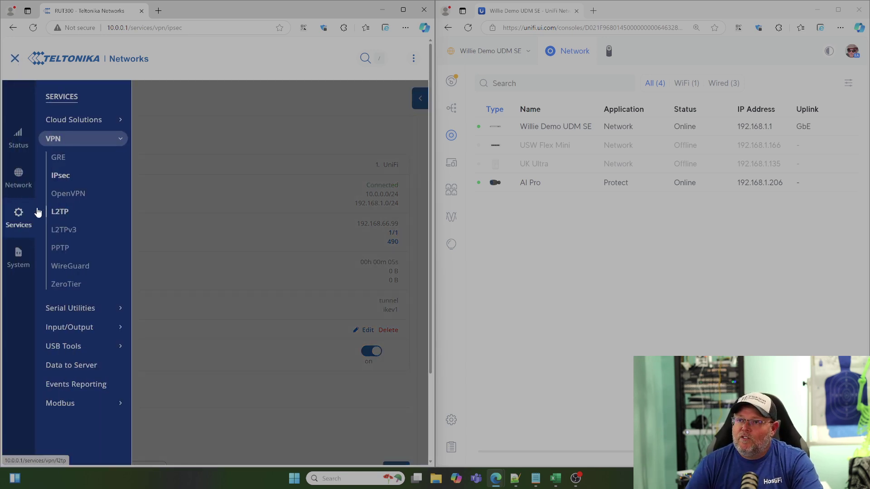
left_click(18, 252)
left_click(83, 141)
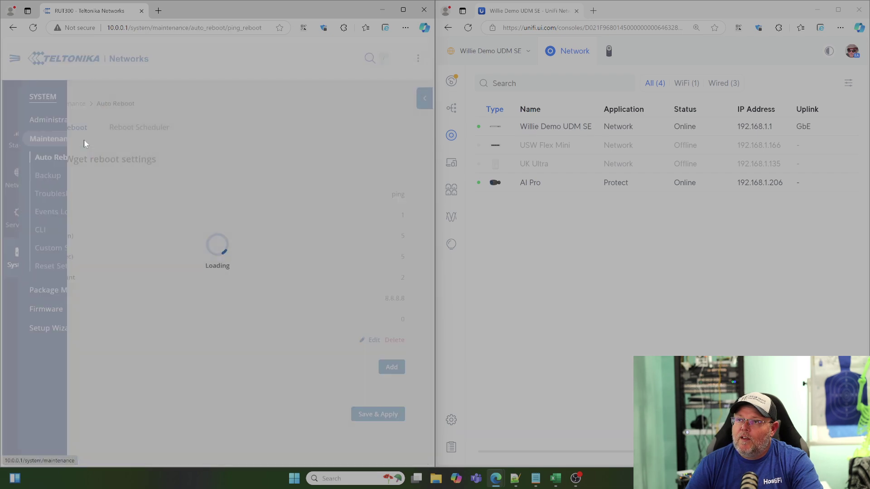
left_click(15, 58)
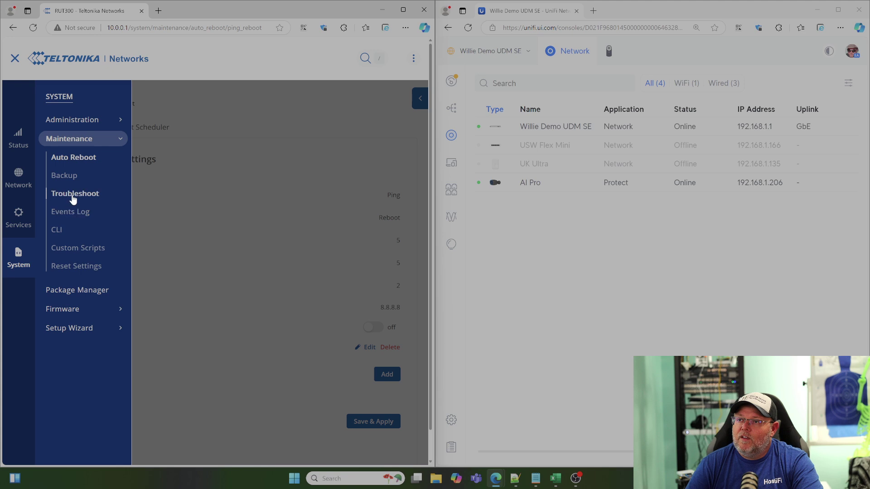
left_click(73, 195)
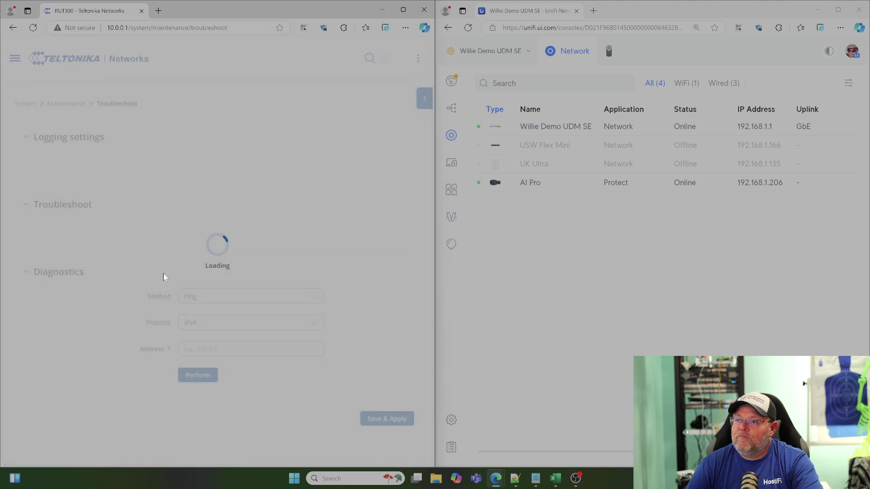
Rerun the ping to 192.168.1.206, now receiving 5 of 5 packets with 0% loss
scroll(197, 297, "down", 5)
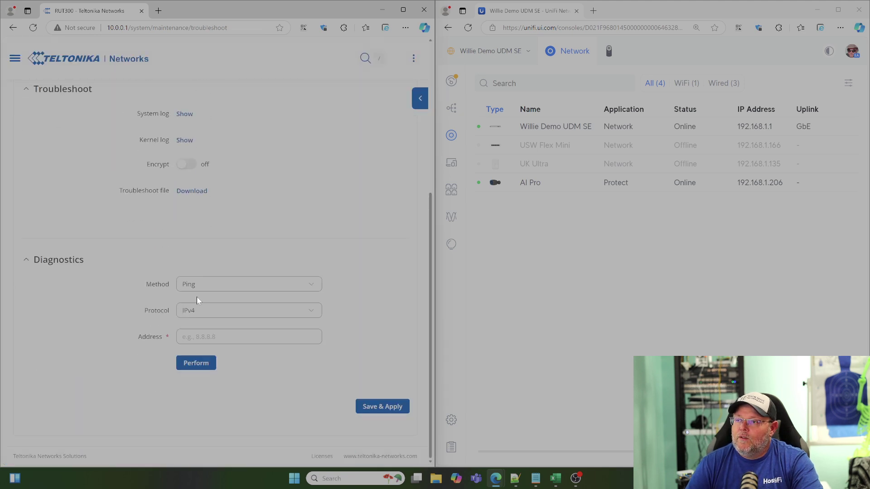
left_click(199, 337)
type("192.1")
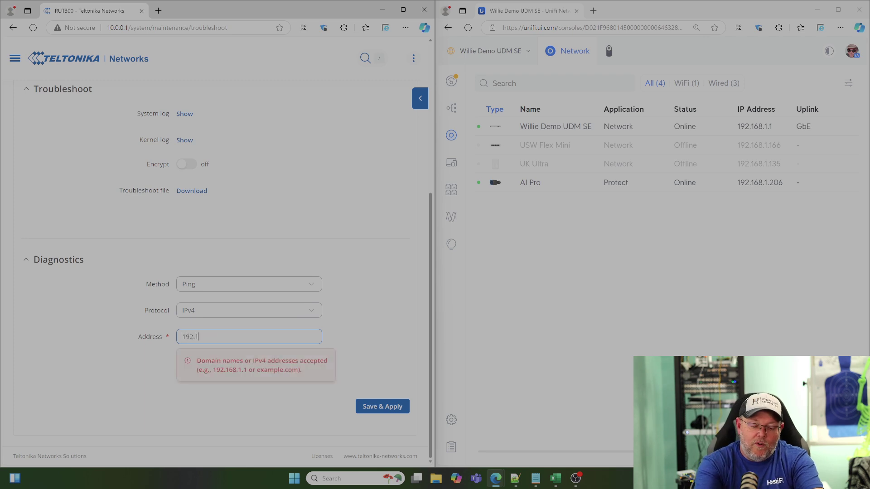
type("68.1.206")
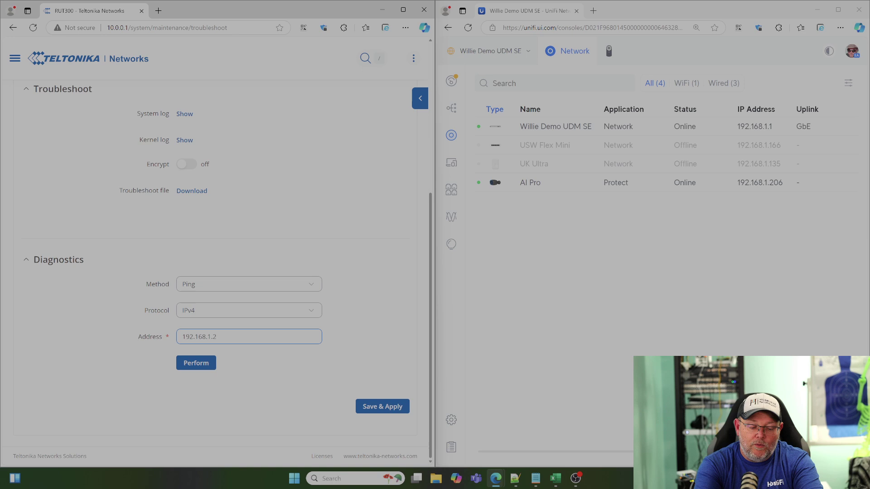
left_click(202, 363)
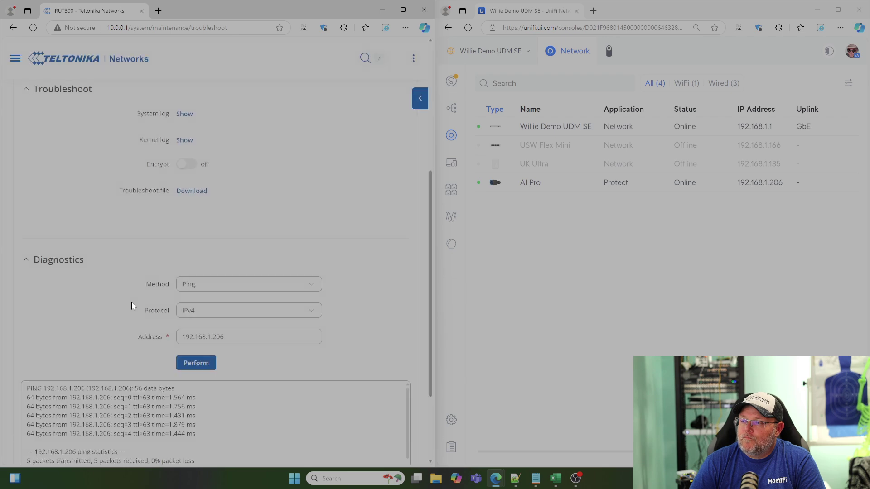
scroll(116, 300, "down", 2)
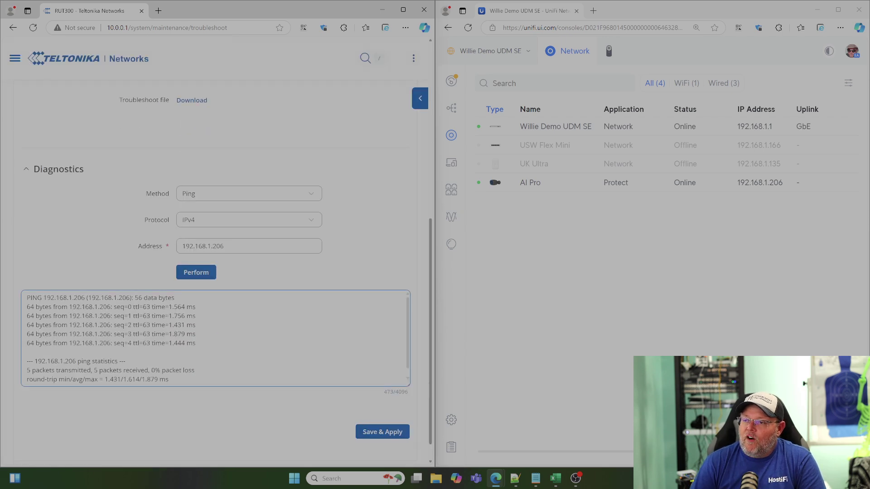